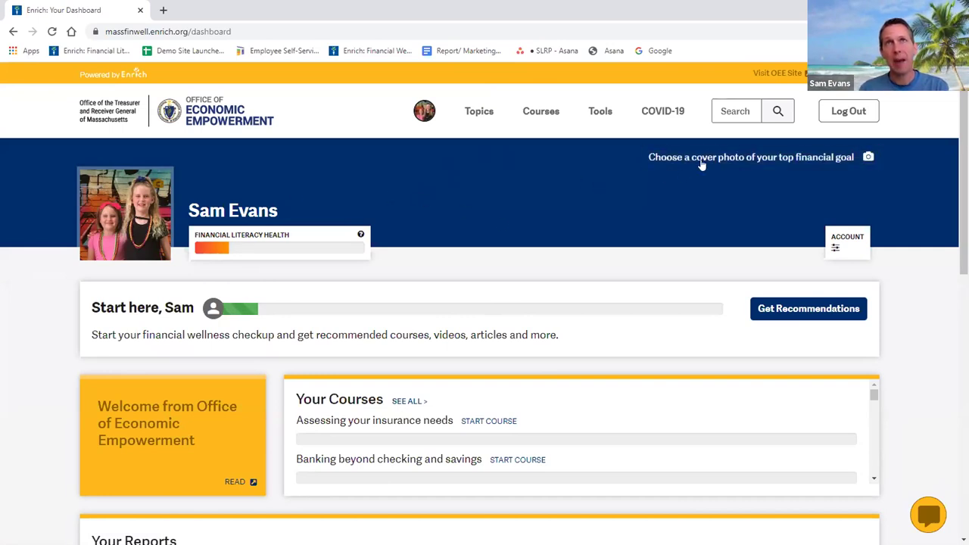
Set the dashboard cover photo to the Invest picture as the top financial goal.
click(849, 155)
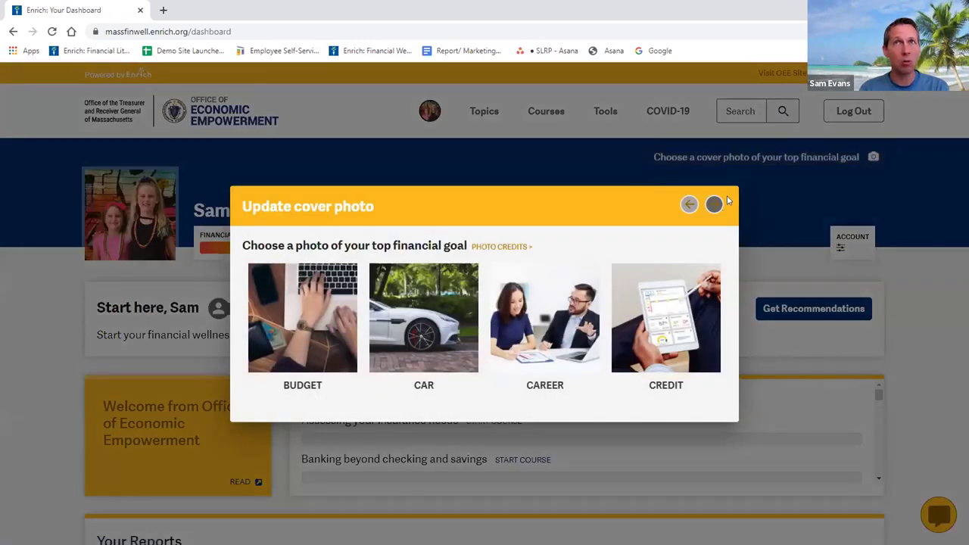
click(715, 204)
click(714, 204)
click(715, 204)
click(715, 204)
click(714, 204)
click(715, 204)
click(714, 204)
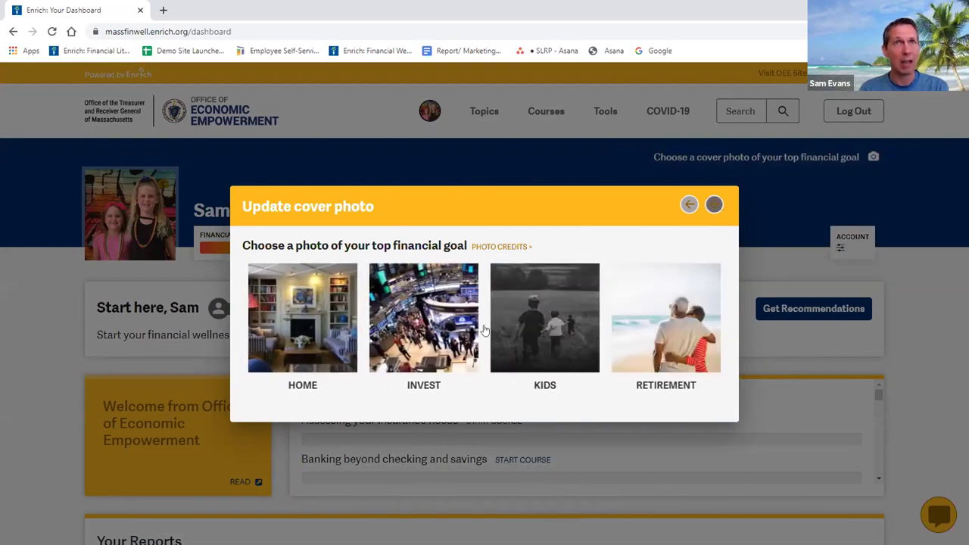
click(464, 281)
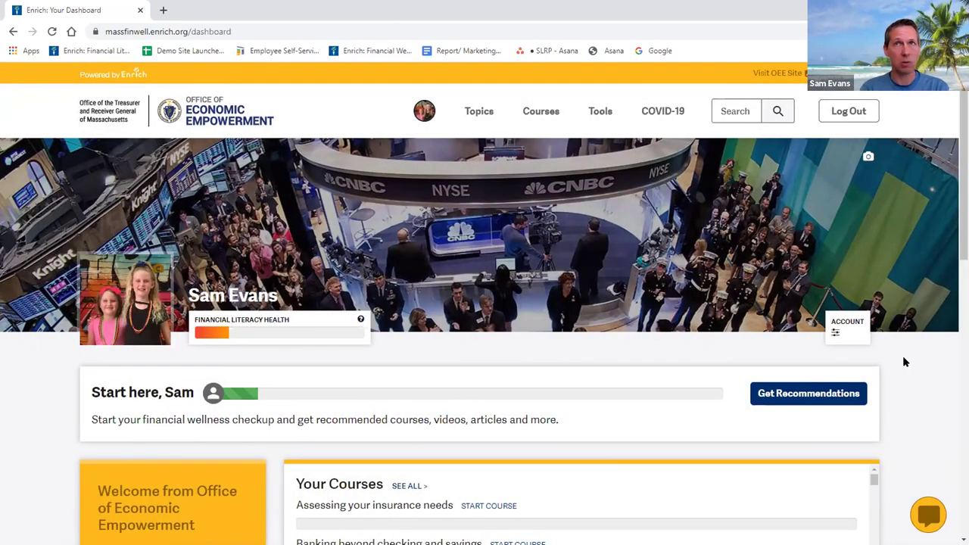
Start the financial wellness checkup from the dashboard's recommendations section and continue past its introduction.
scroll(908, 389, down, 2)
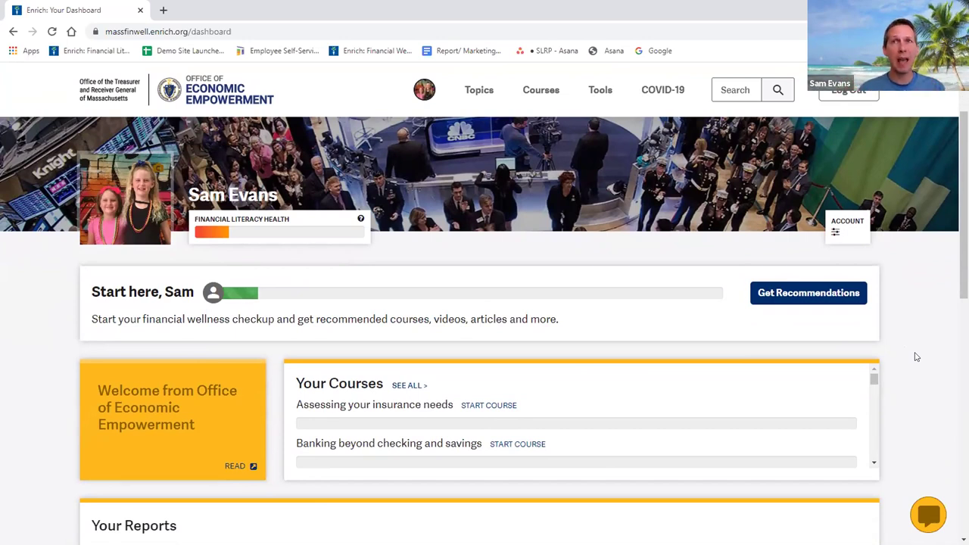
click(821, 292)
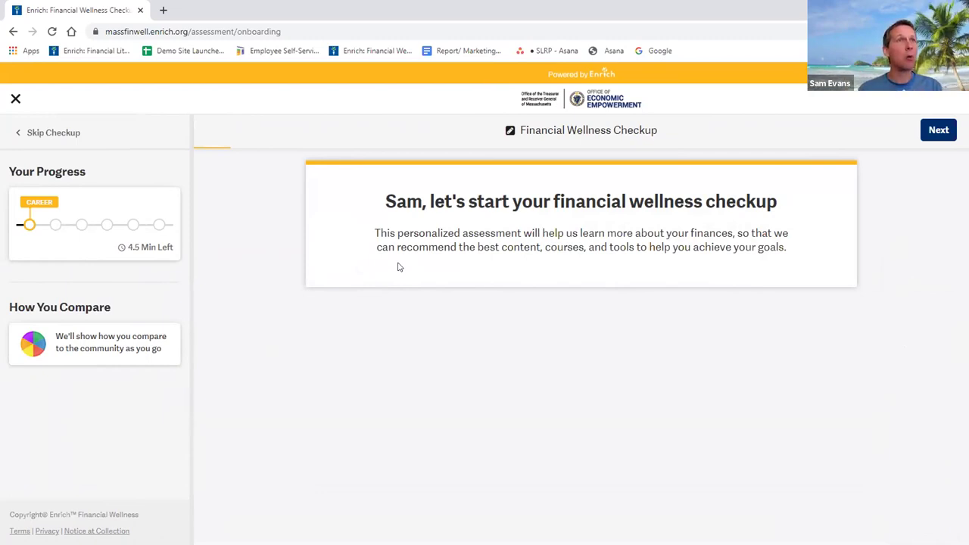
click(55, 226)
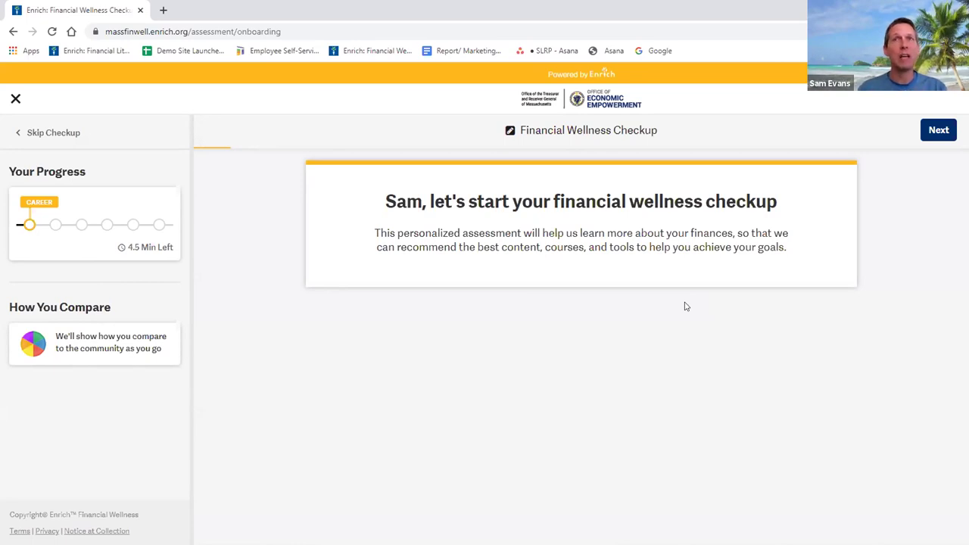
click(927, 133)
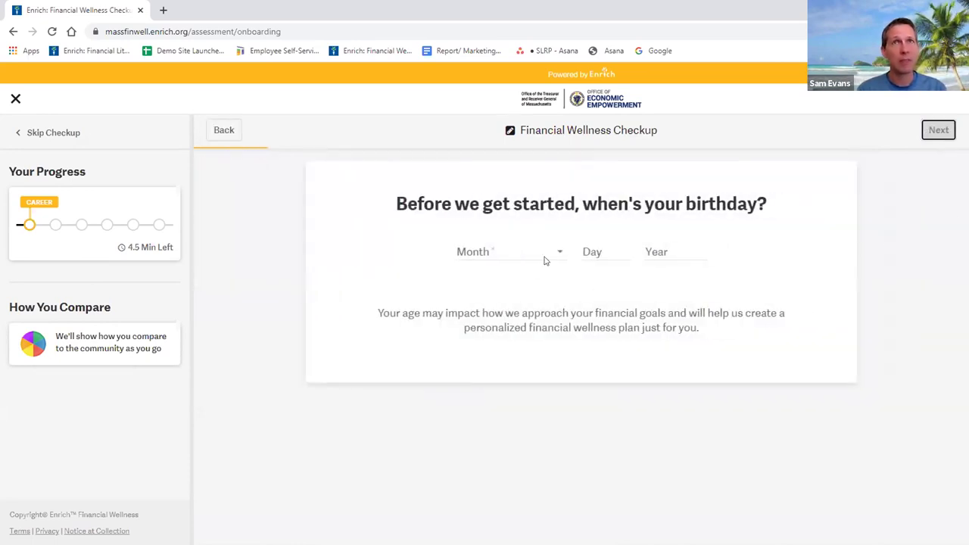
Enter the date of birth in the checkup's birthday question and submit it.
click(550, 258)
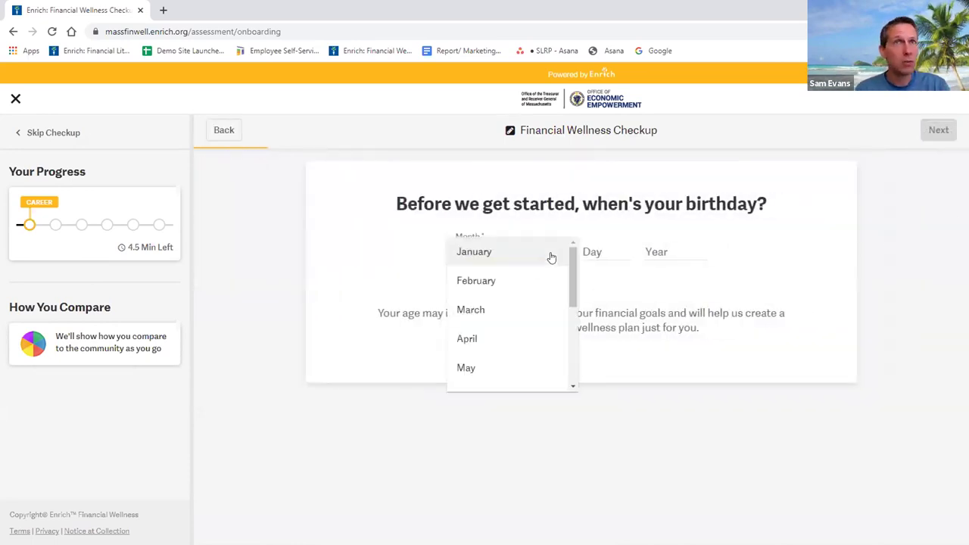
click(510, 281)
click(589, 250)
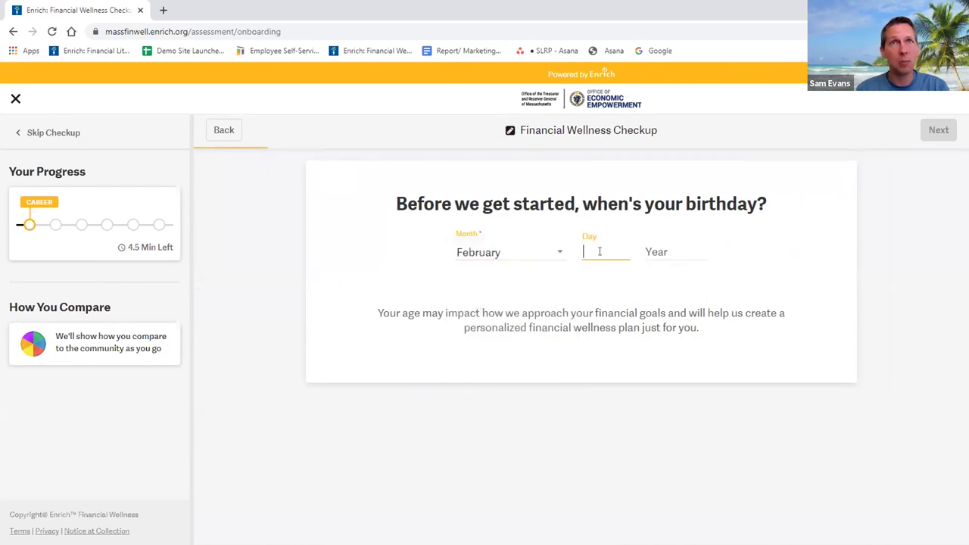
text(1)
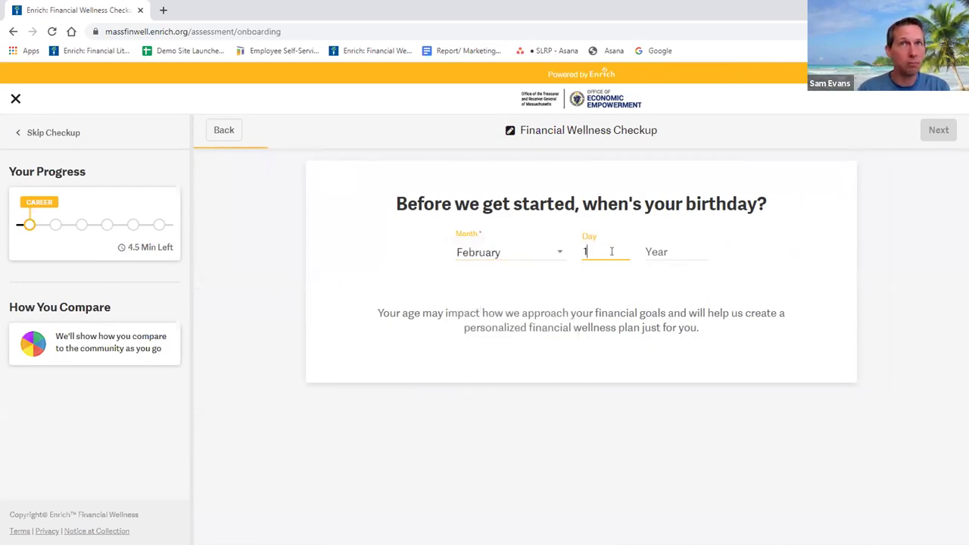
click(650, 250)
text(1972)
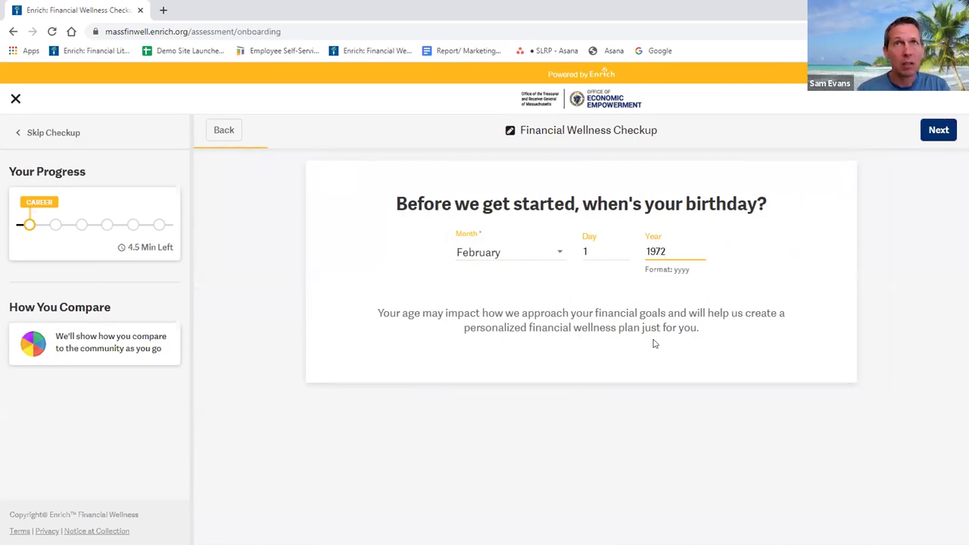
click(929, 135)
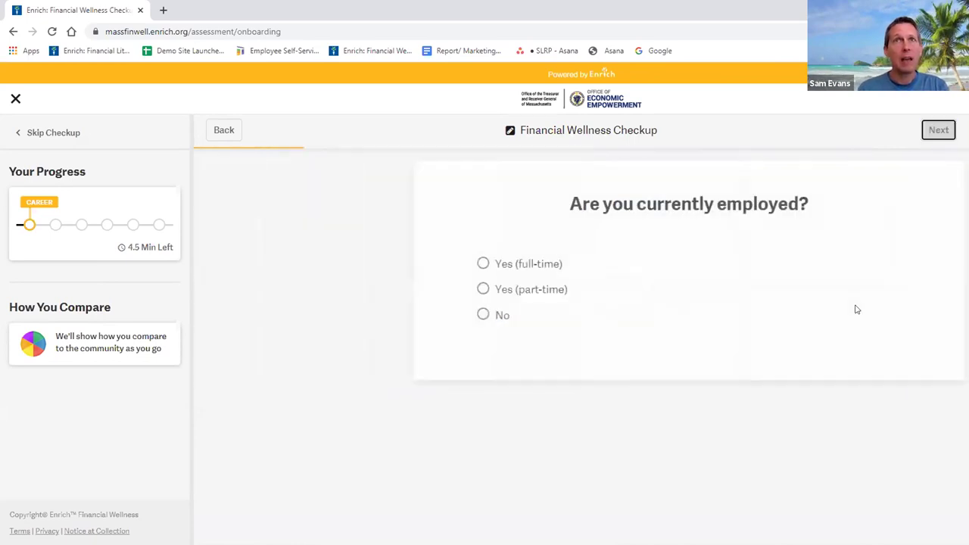
Answer the career questions with Yes (full-time) for current employment and Not Sure for needing a new or additional job.
click(375, 264)
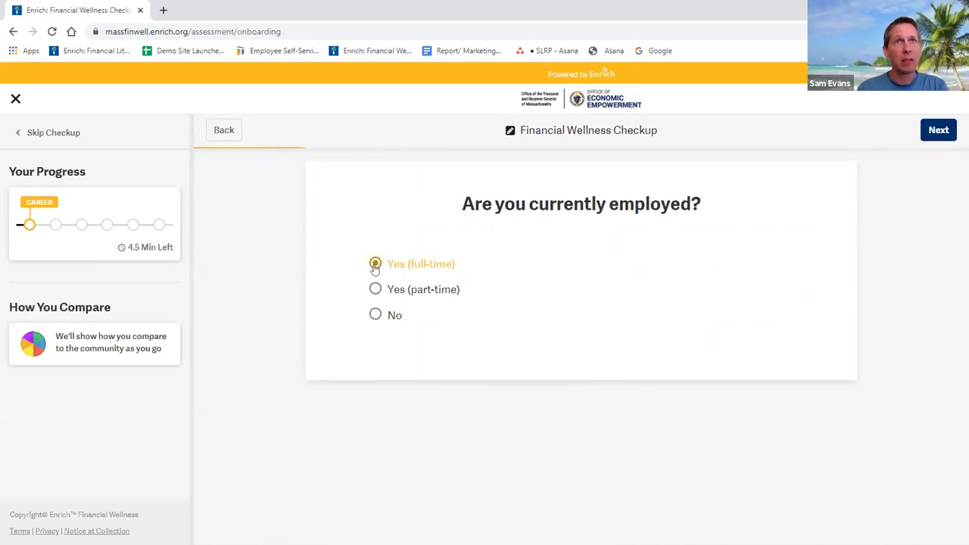
click(929, 130)
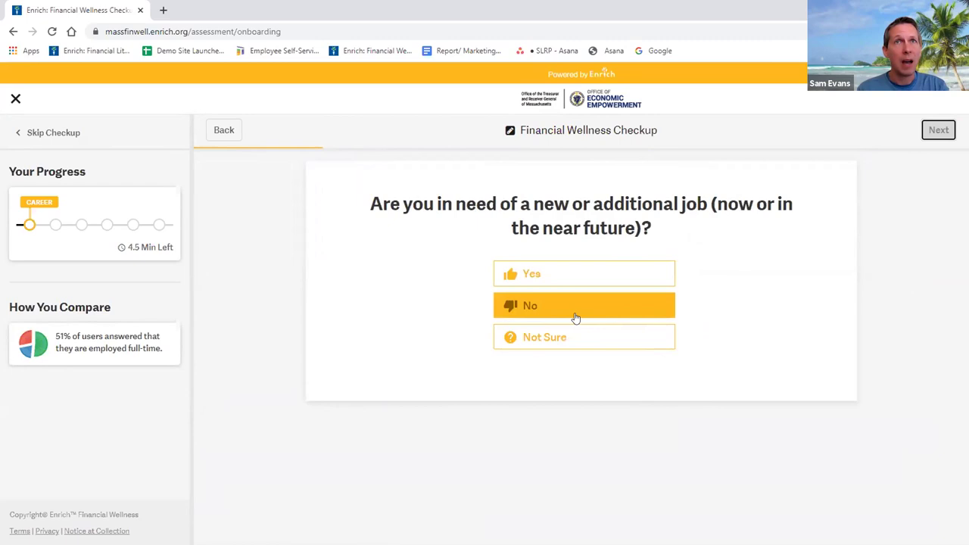
click(536, 335)
click(942, 138)
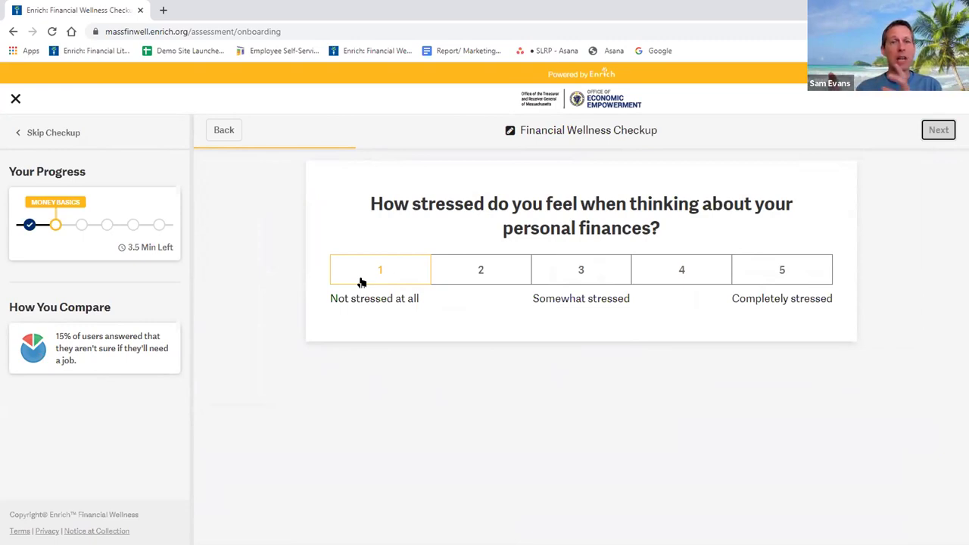
Rate personal finance stress as 4 and submit Retirement, Mortgage and Supporting family as the main stressors.
click(682, 270)
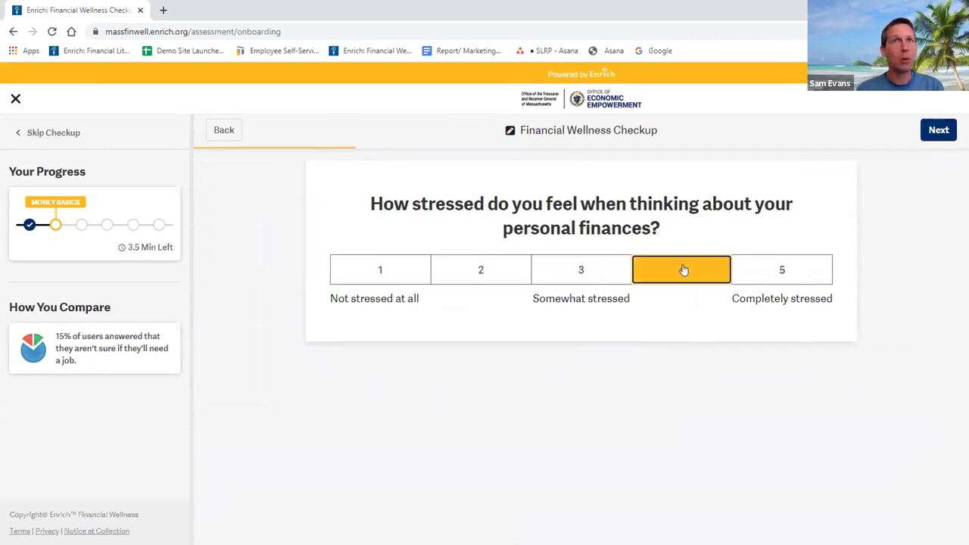
click(937, 131)
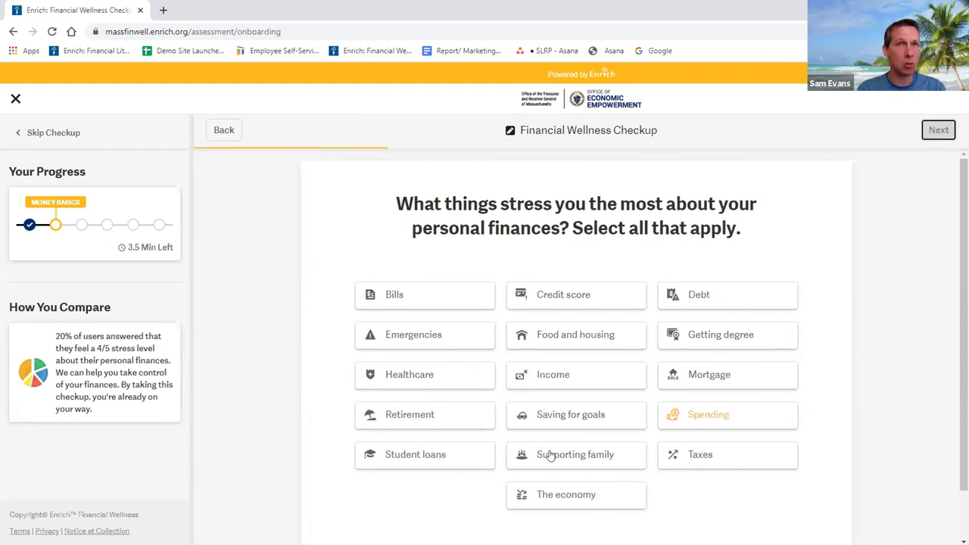
click(434, 425)
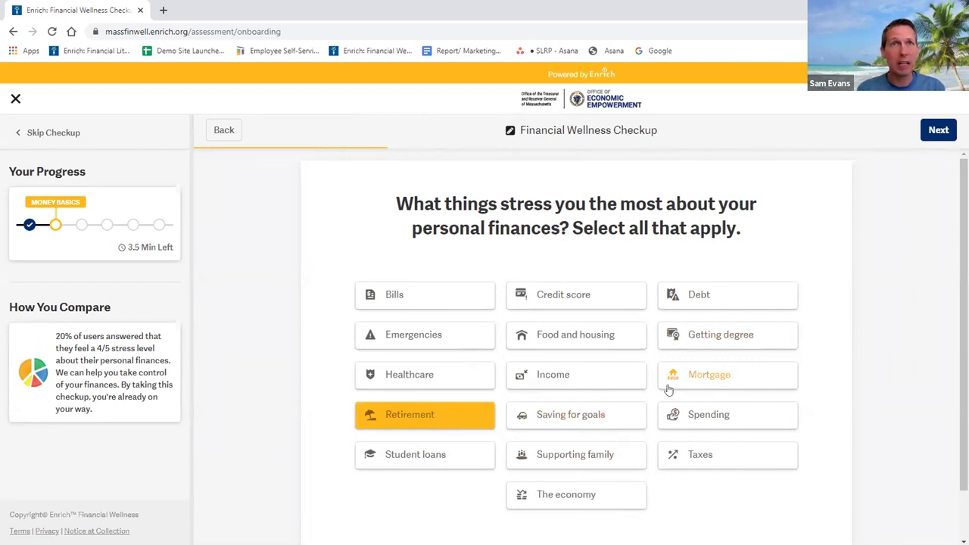
click(729, 384)
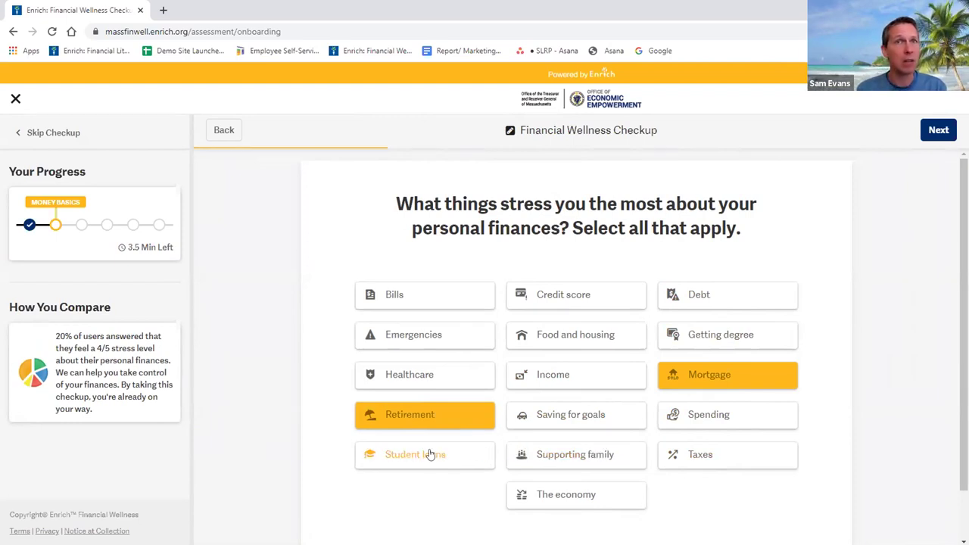
click(560, 457)
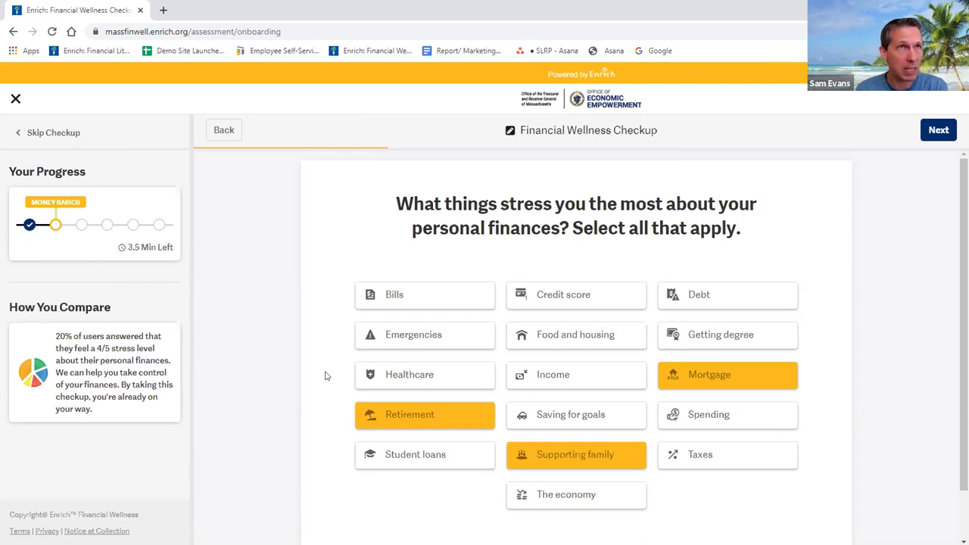
click(930, 132)
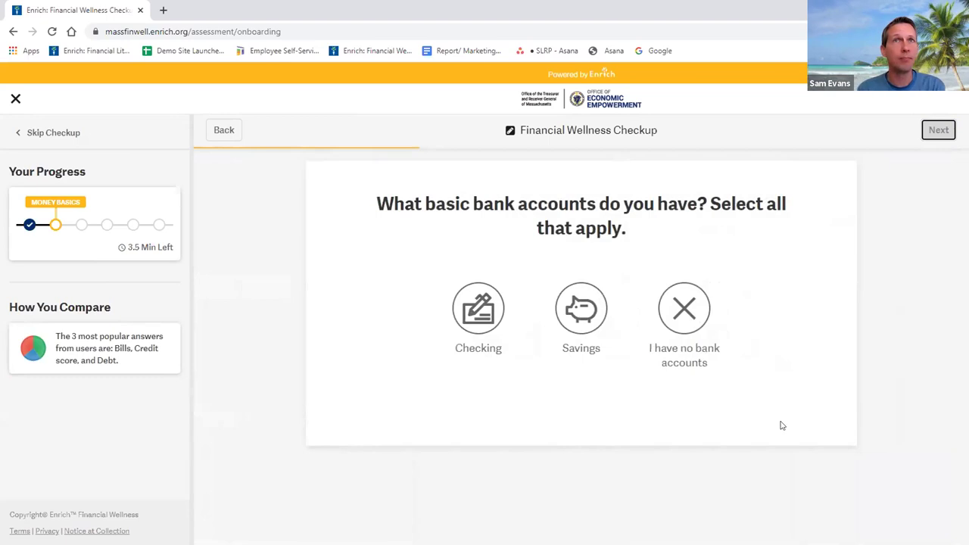
Select Savings and Checking as the basic bank accounts held and submit the answer.
click(562, 328)
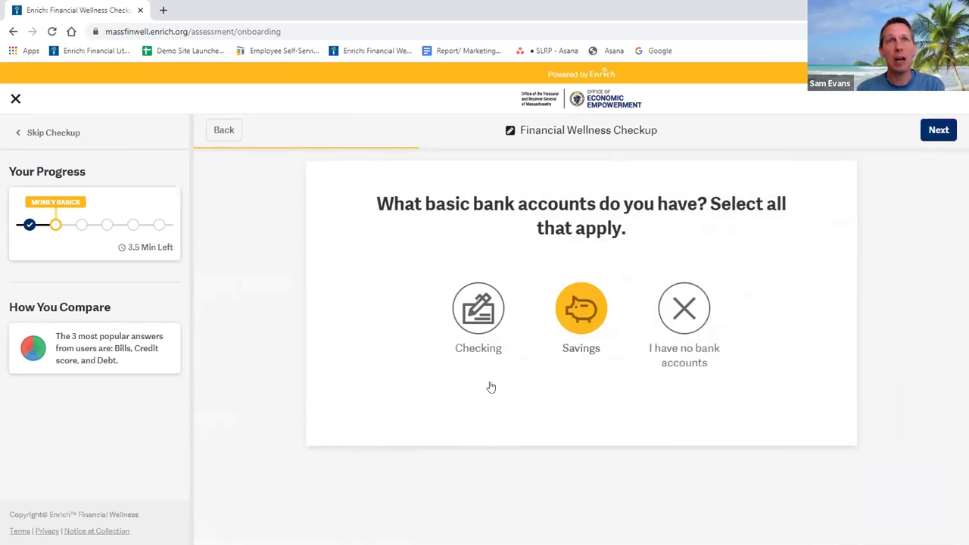
click(474, 320)
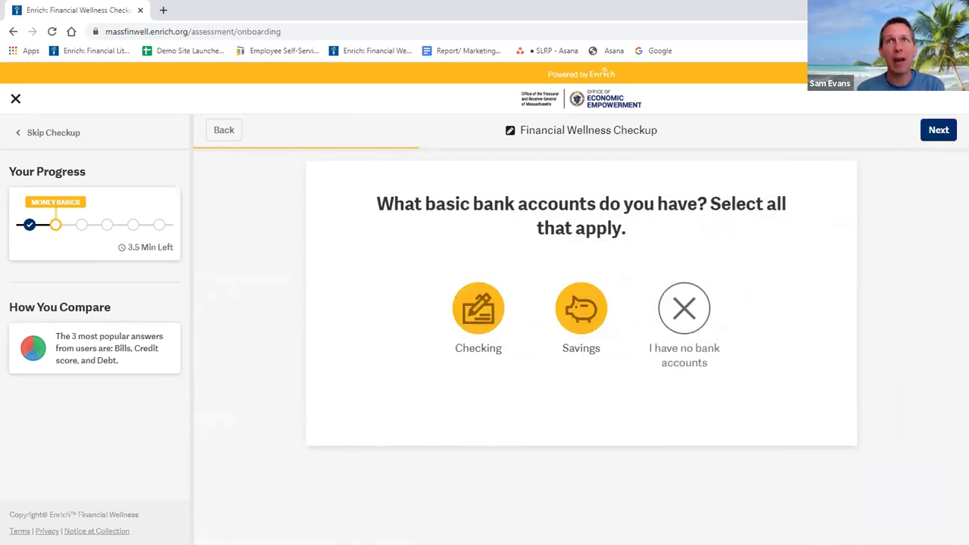
click(938, 130)
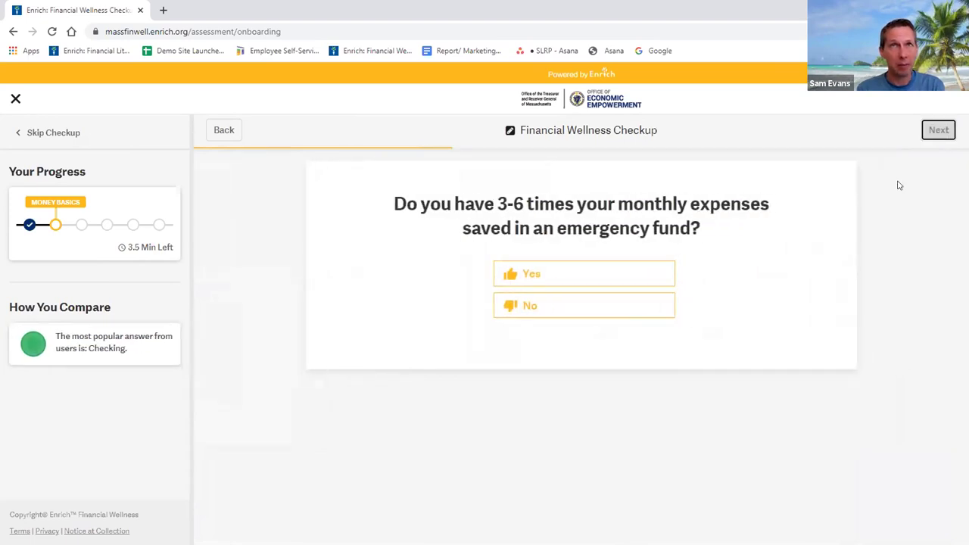
Answer No to having a 3-6 month emergency fund and Annually for how often a personal budget is used.
click(590, 278)
click(613, 300)
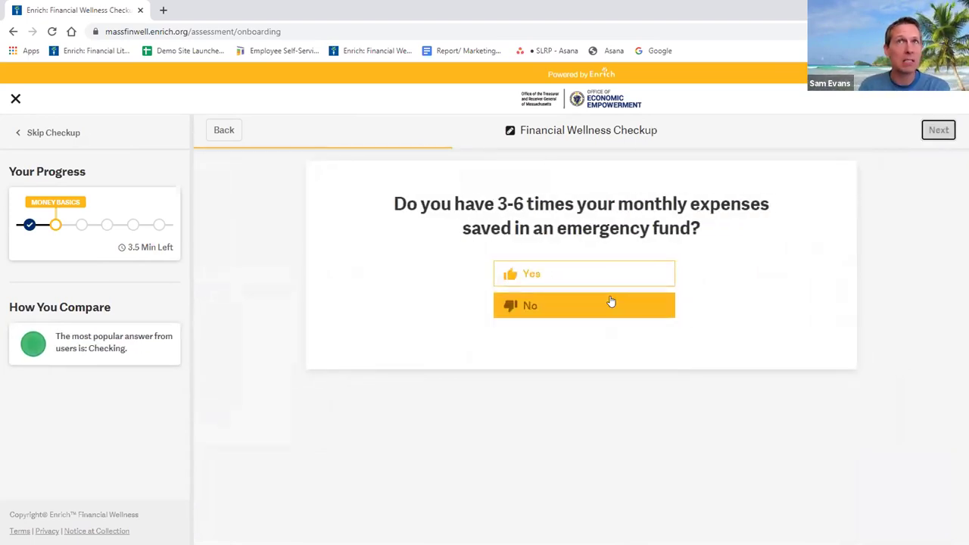
click(942, 129)
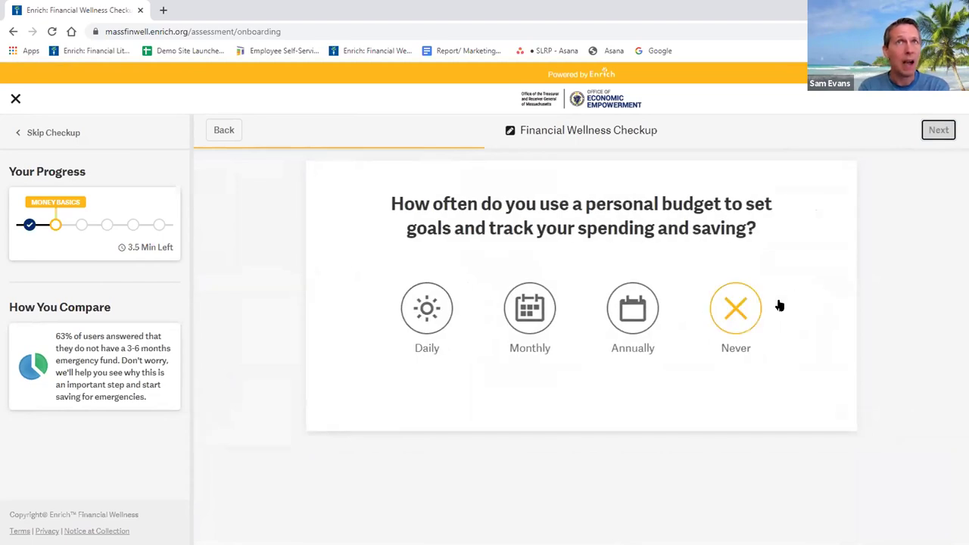
click(626, 309)
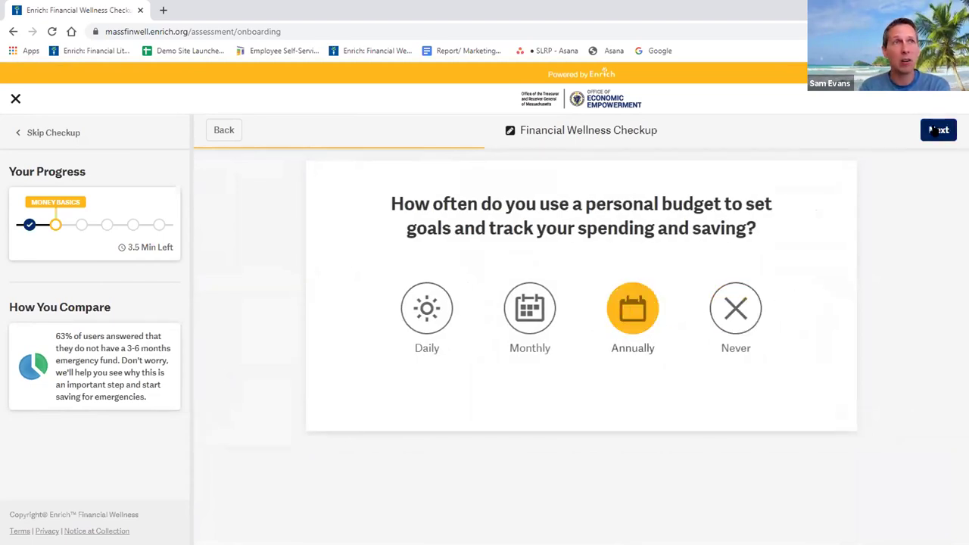
click(934, 131)
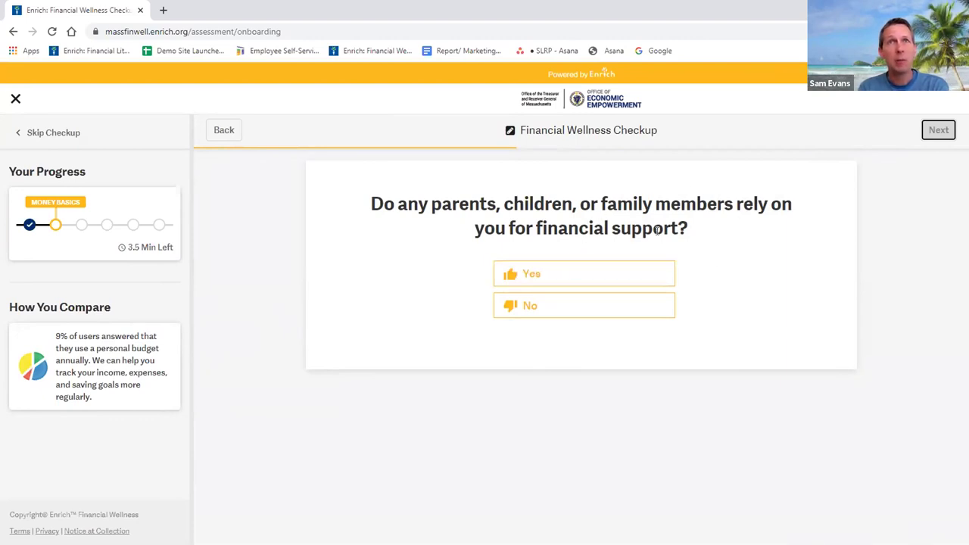
Answer Yes to family members relying on financial support and No to financially supporting a college student.
click(579, 274)
click(932, 130)
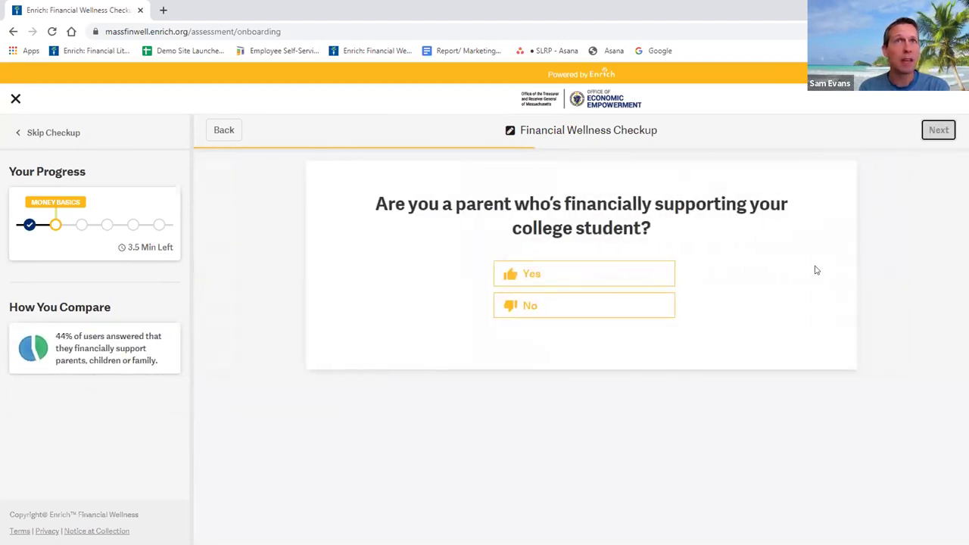
click(581, 300)
click(943, 132)
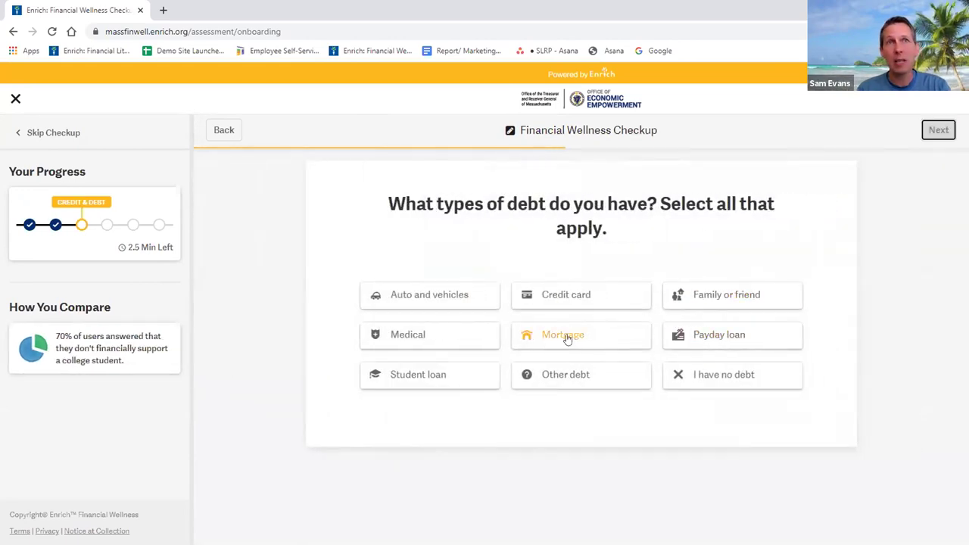
Submit Mortgage, Student loan and Auto and vehicles as debt types, and answer Yes to paying monthly bills without going into debt.
click(567, 338)
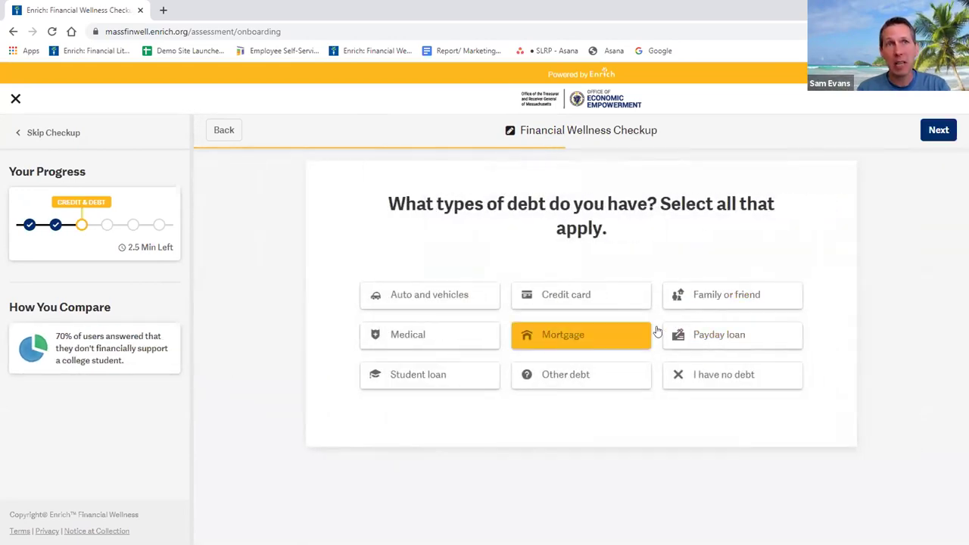
click(451, 369)
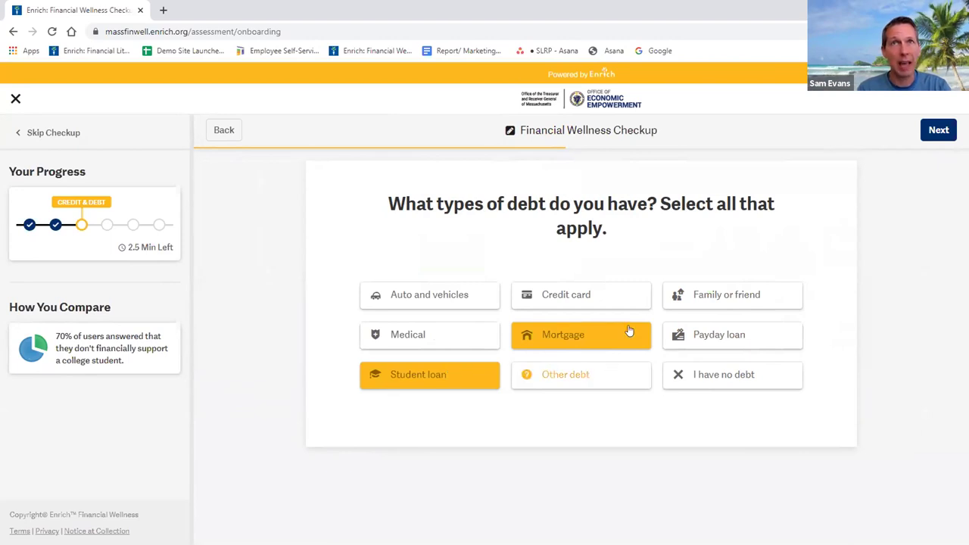
click(465, 297)
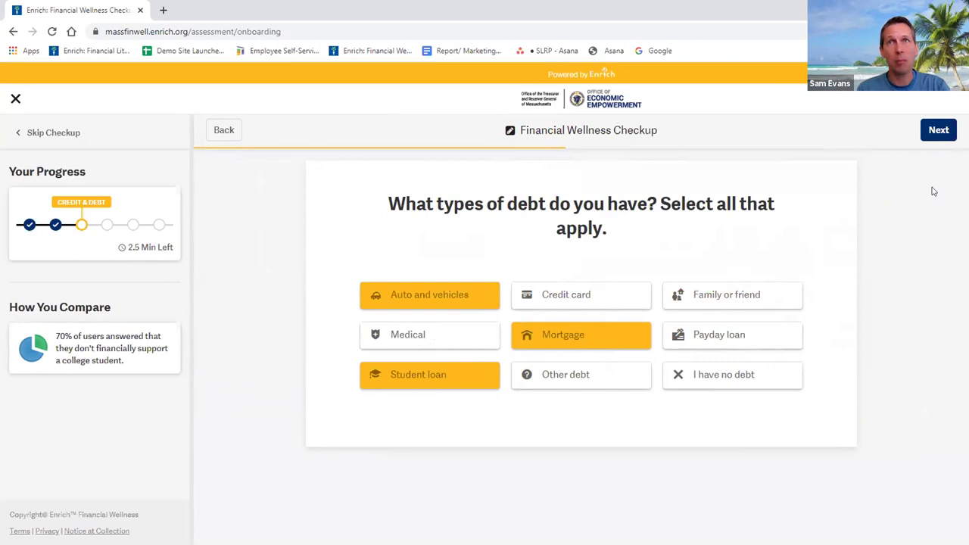
click(942, 131)
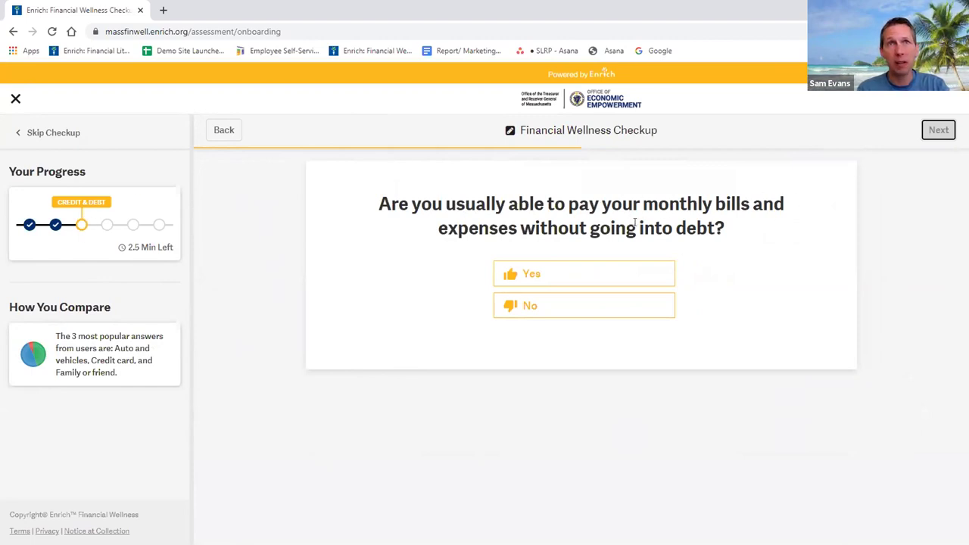
click(577, 273)
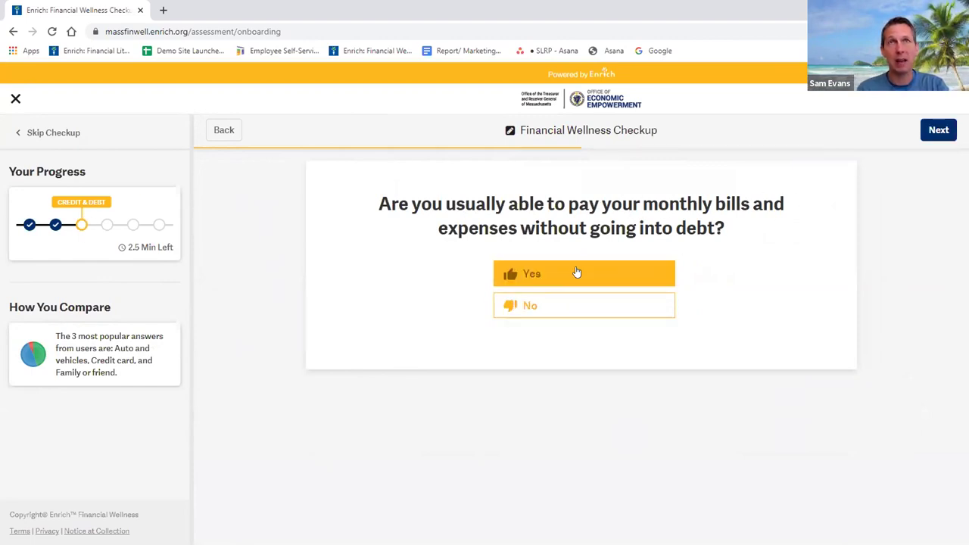
Submit the monthly bills answer and report a Fair (620 - 659) credit score.
click(937, 131)
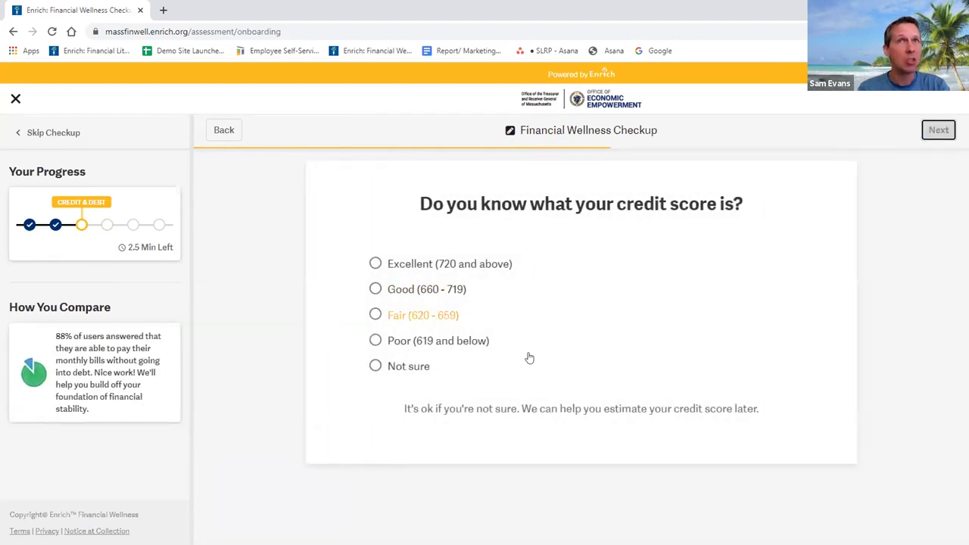
click(378, 316)
click(937, 132)
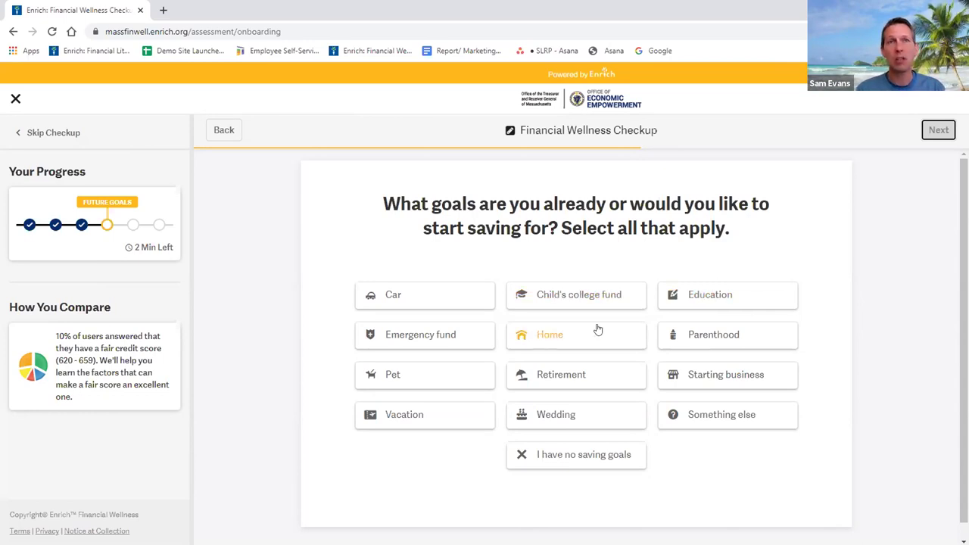
Select Retirement and Child's college fund as savings goals and submit the answer.
click(587, 376)
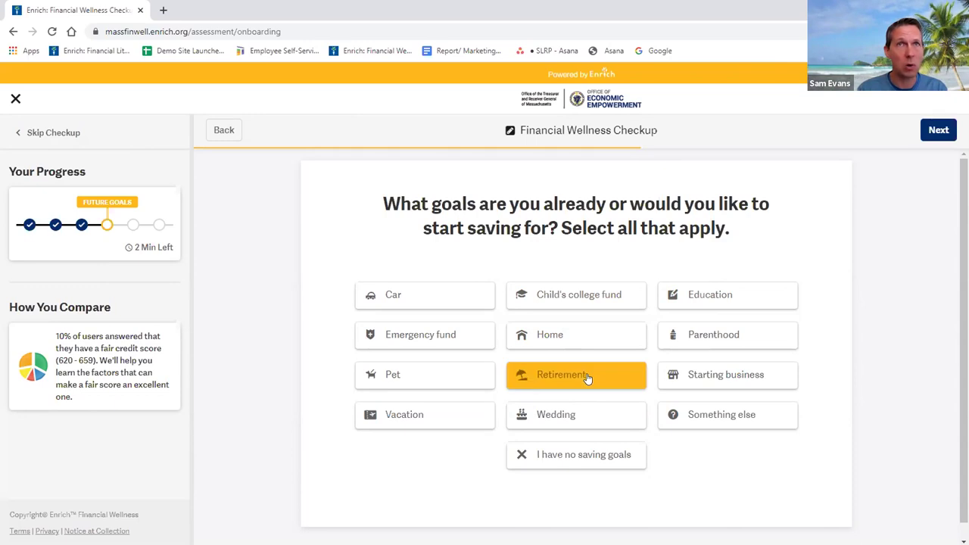
click(623, 305)
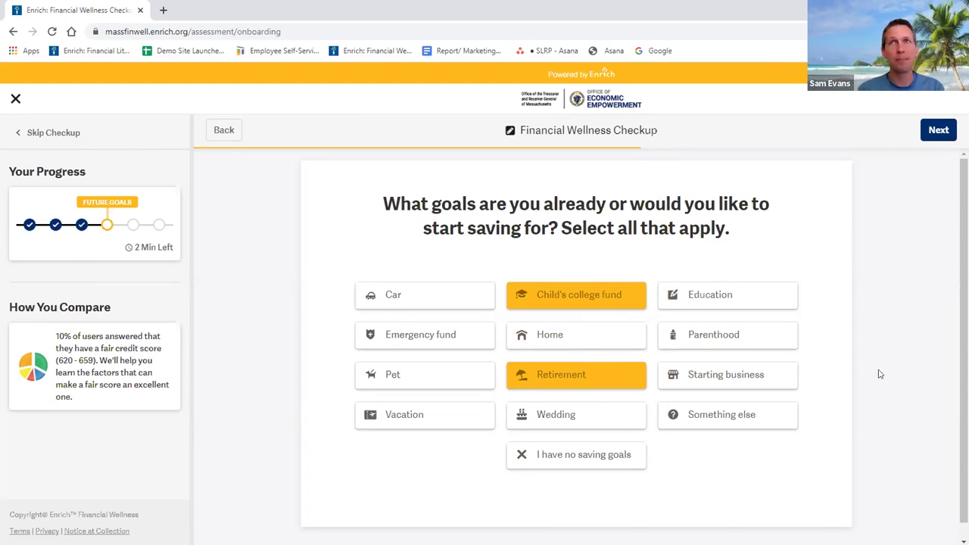
click(937, 130)
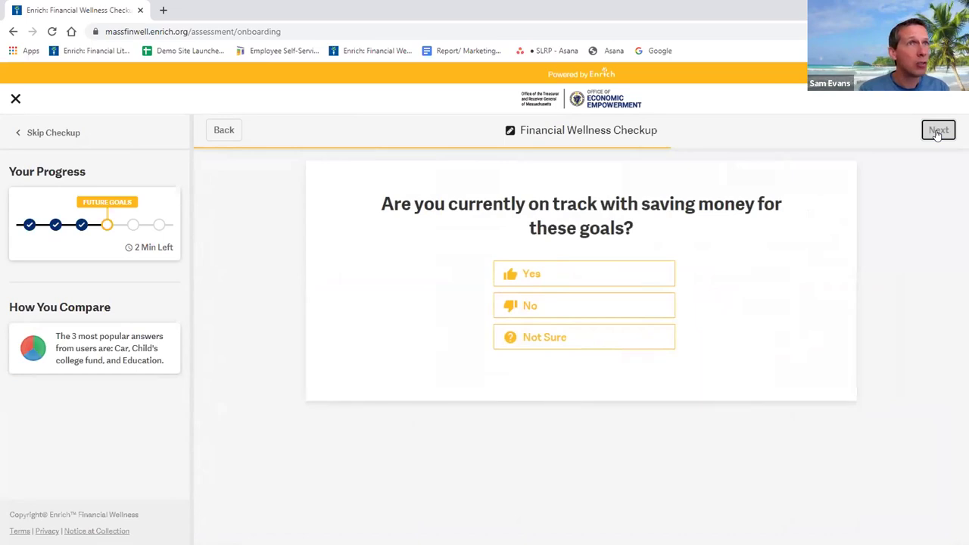
Answer No to being on track with saving for these goals and No to considering a consumer loan.
click(608, 303)
click(930, 132)
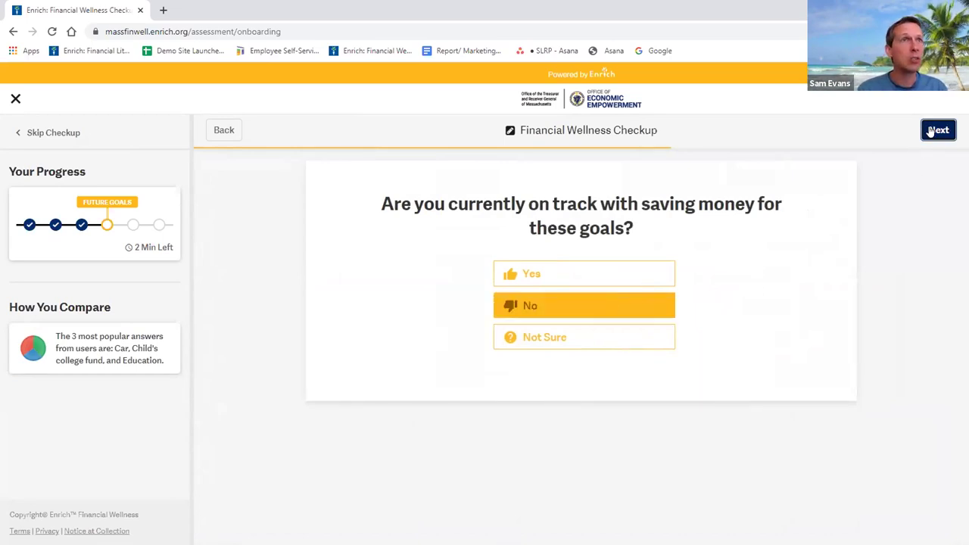
click(584, 275)
click(572, 303)
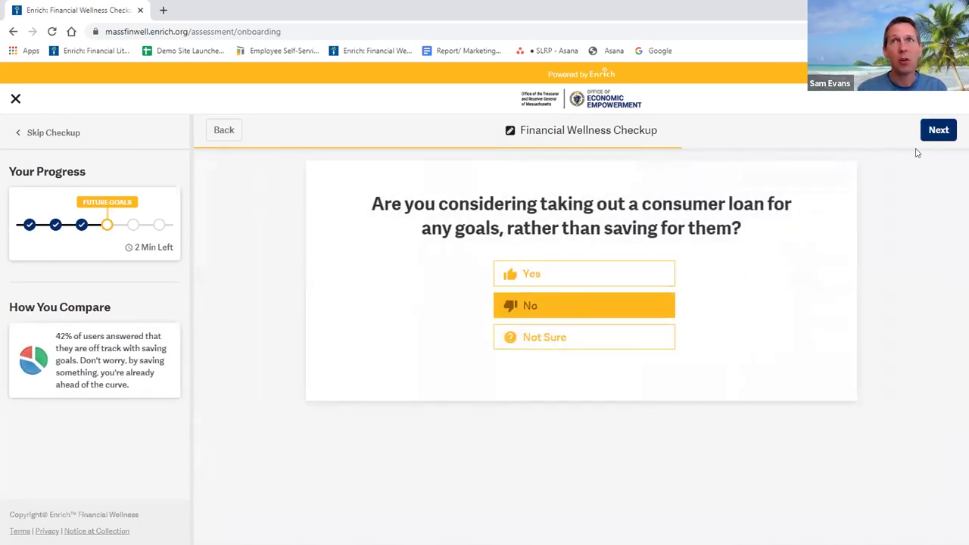
click(938, 129)
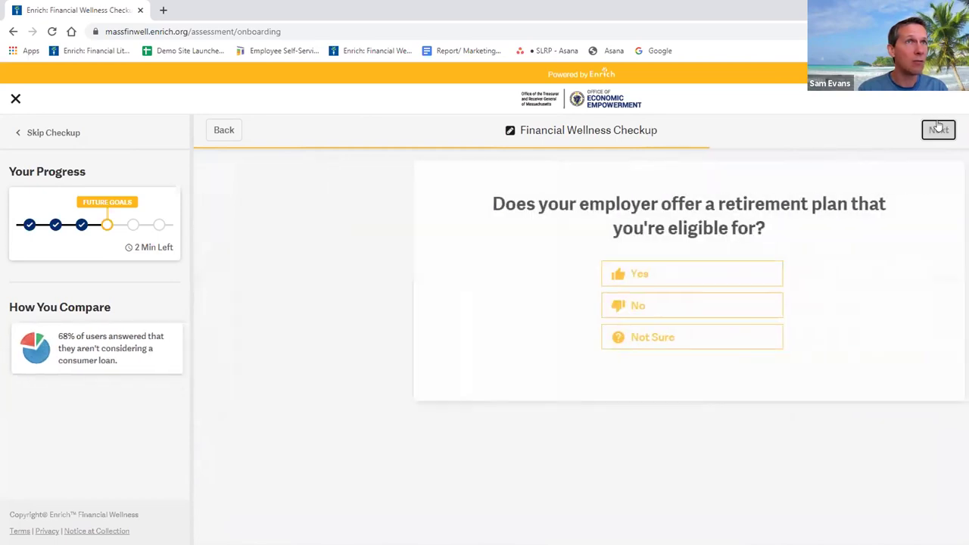
Answer Yes to being eligible for an employer retirement plan and Yes to the employer matching contributions.
click(602, 283)
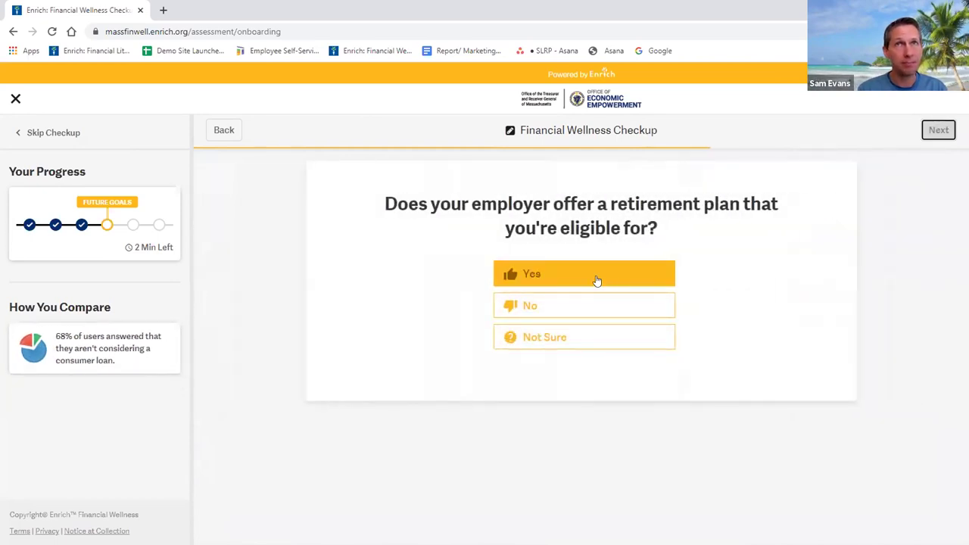
click(937, 131)
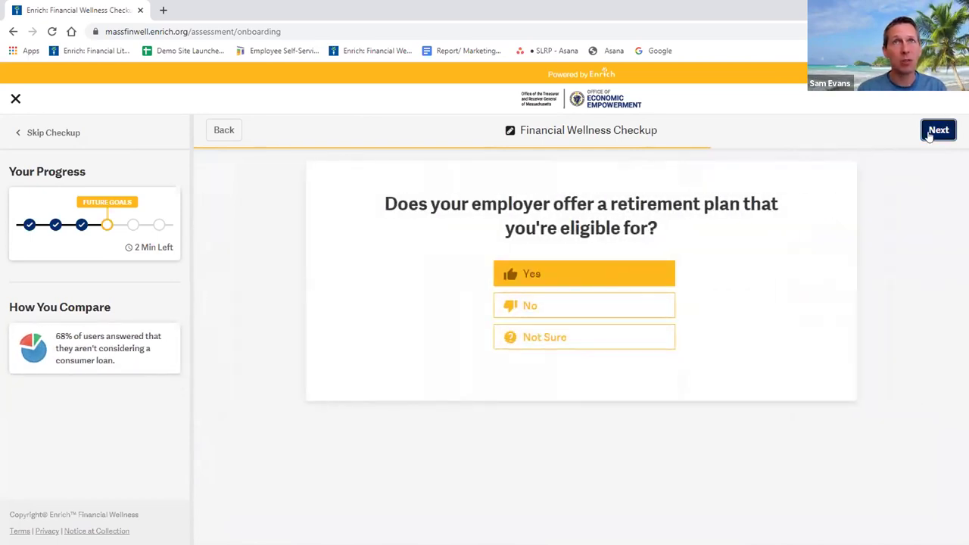
click(603, 277)
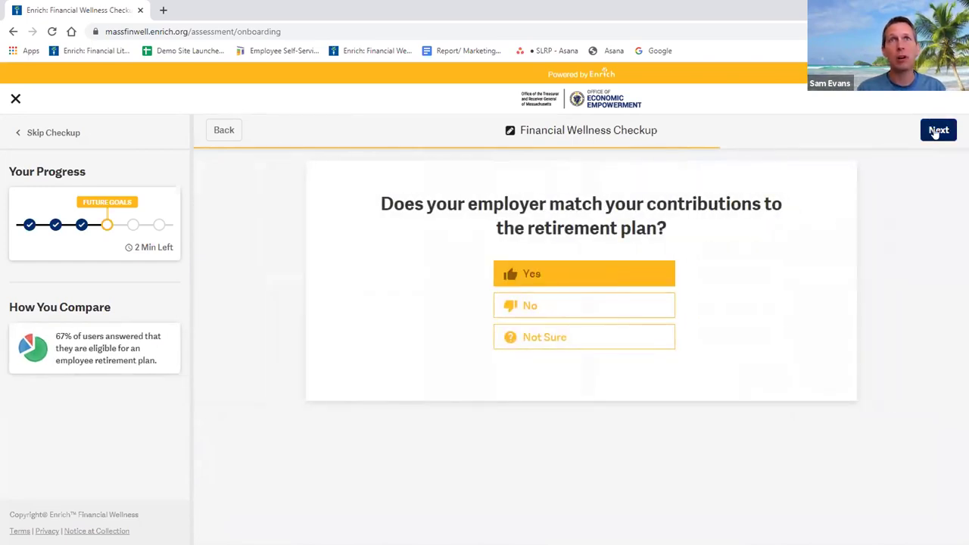
click(937, 131)
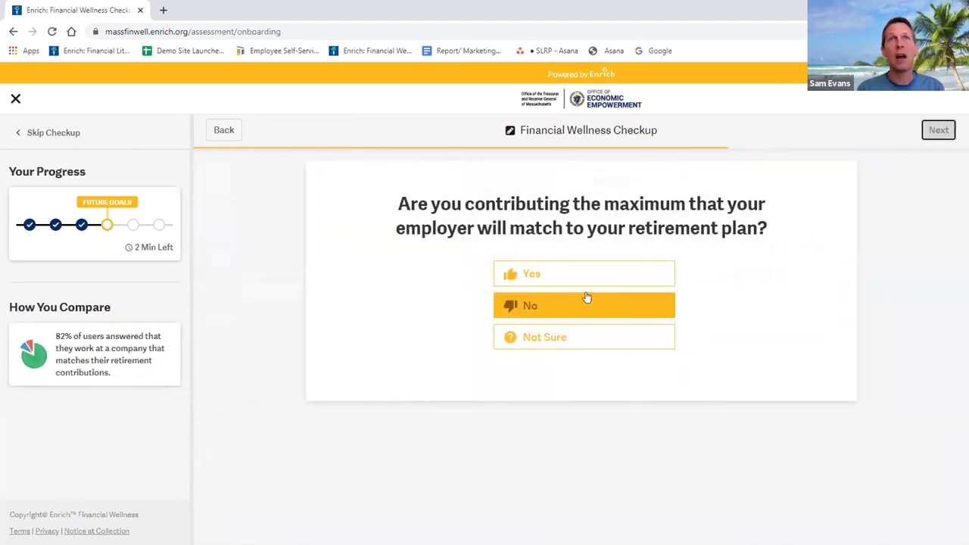
Answer No to contributing the maximum the employer will match and No to a future college, graduate or professional degree.
click(578, 298)
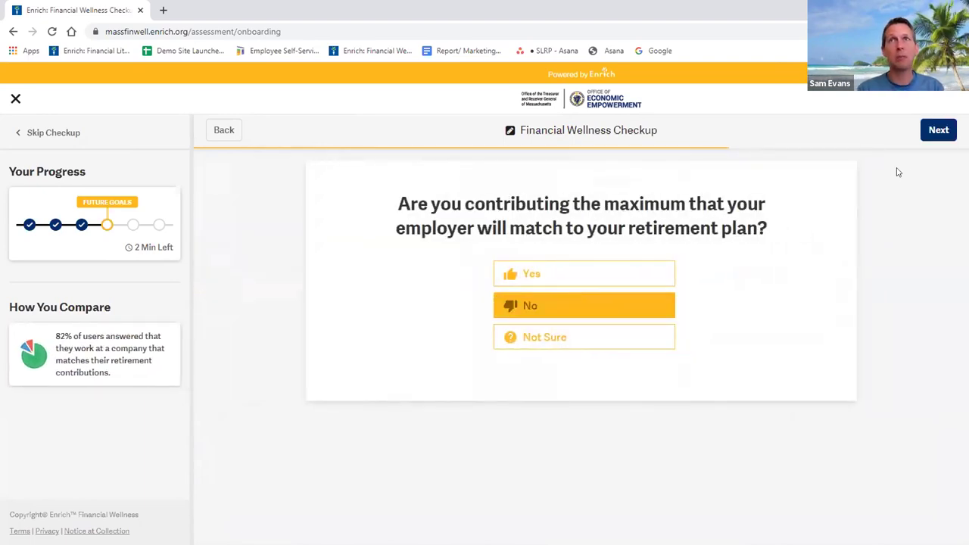
click(930, 133)
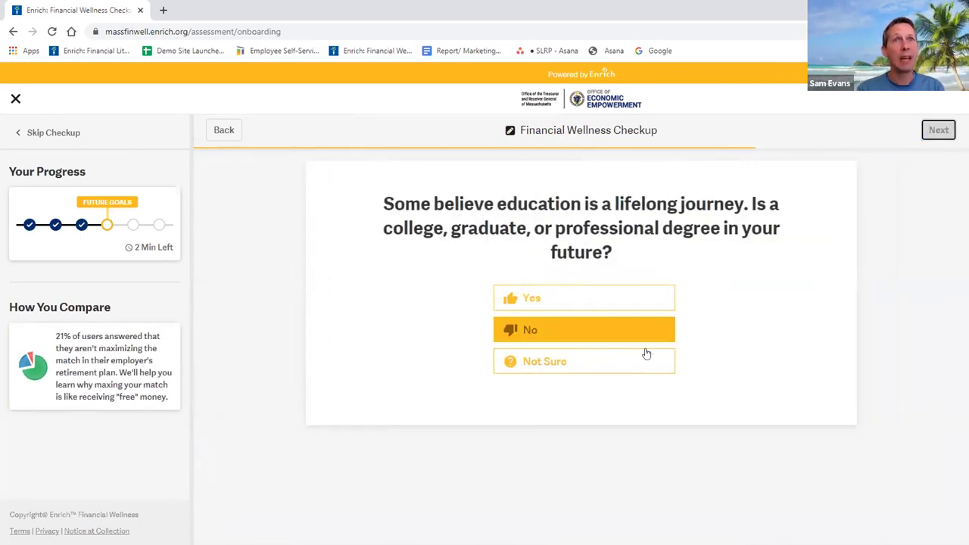
click(553, 330)
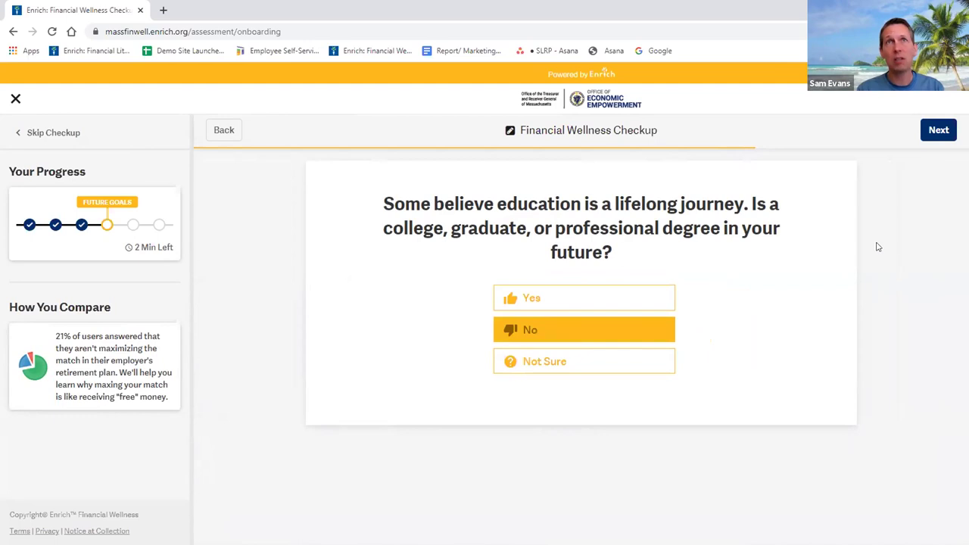
click(931, 131)
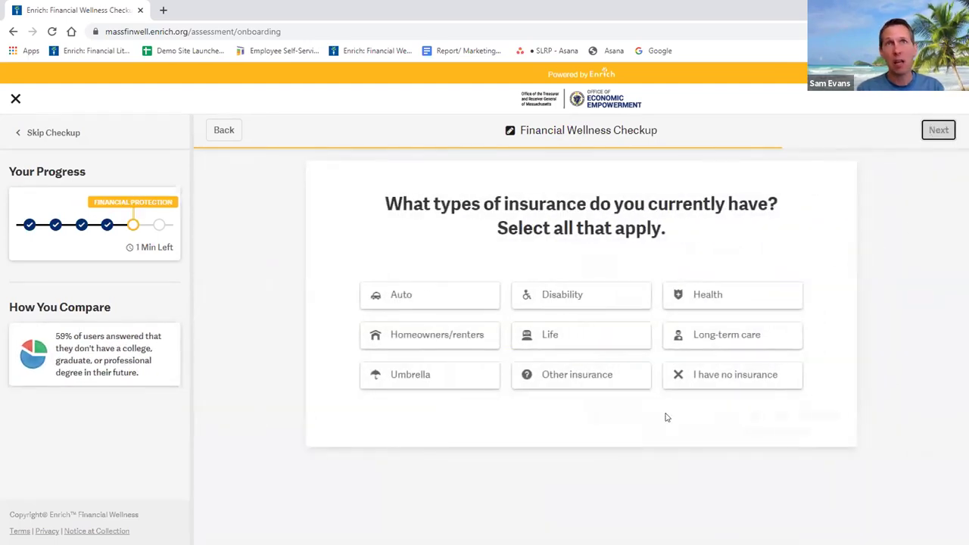
Submit Auto, Homeowners/renters and Health as the types of insurance currently held.
click(451, 290)
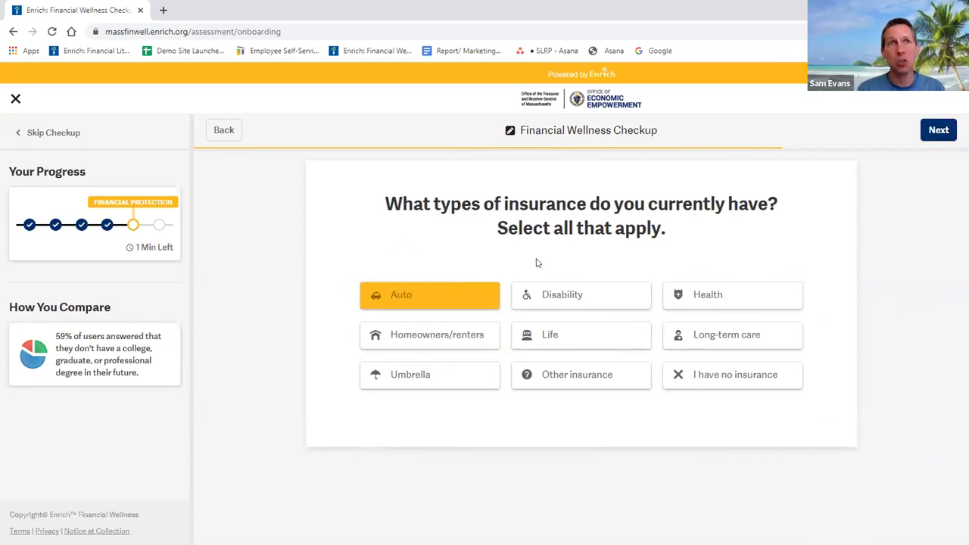
click(445, 333)
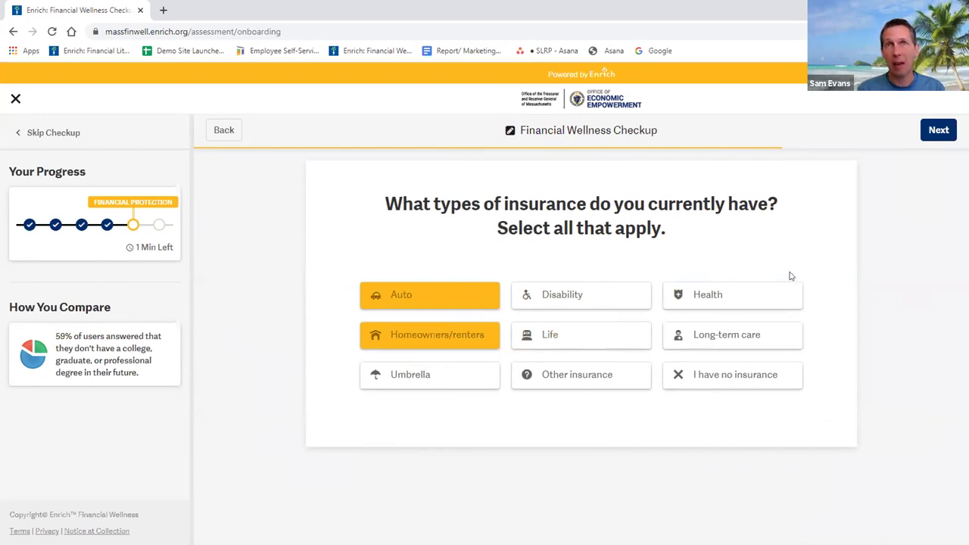
click(759, 295)
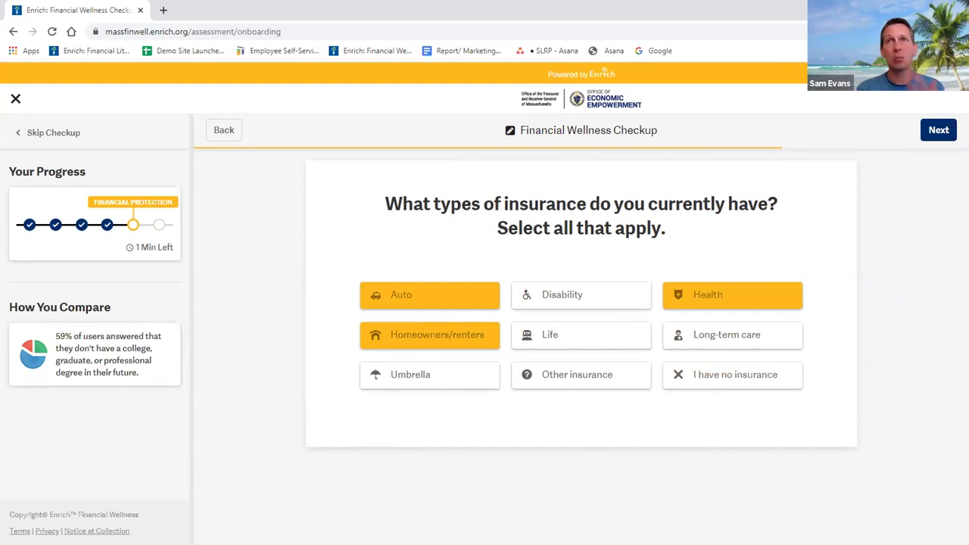
click(936, 133)
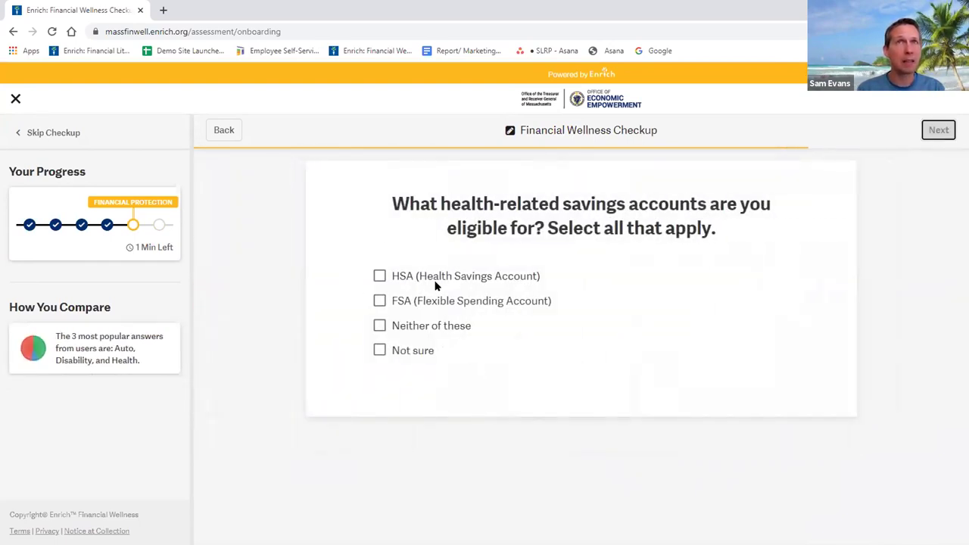
Submit FSA (Flexible Spending Account) and HSA (Health Savings Account) as the eligible health-related savings accounts.
click(378, 301)
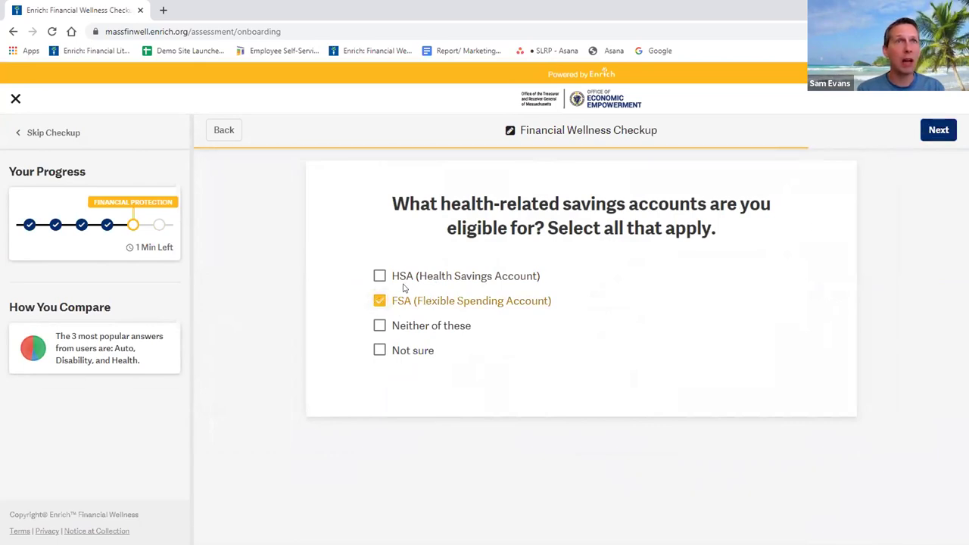
click(380, 275)
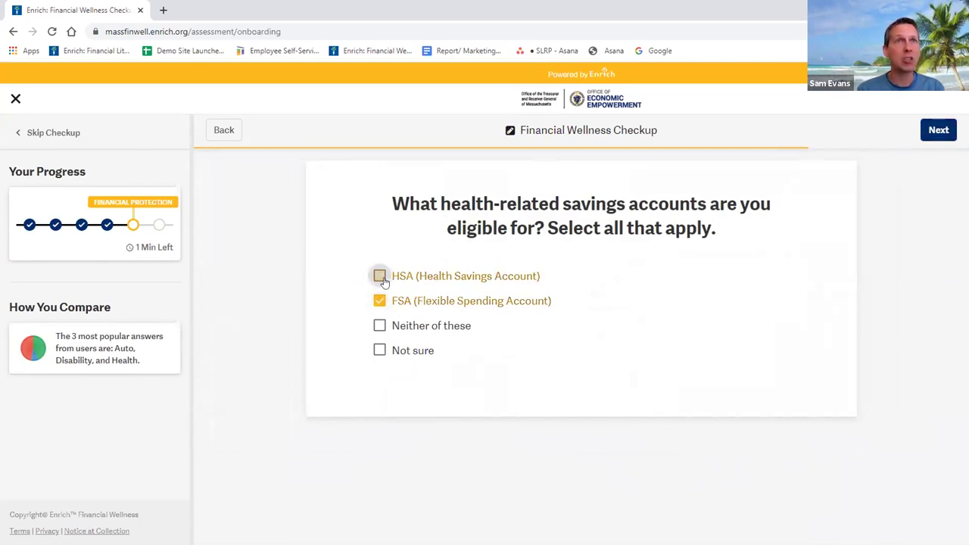
click(942, 131)
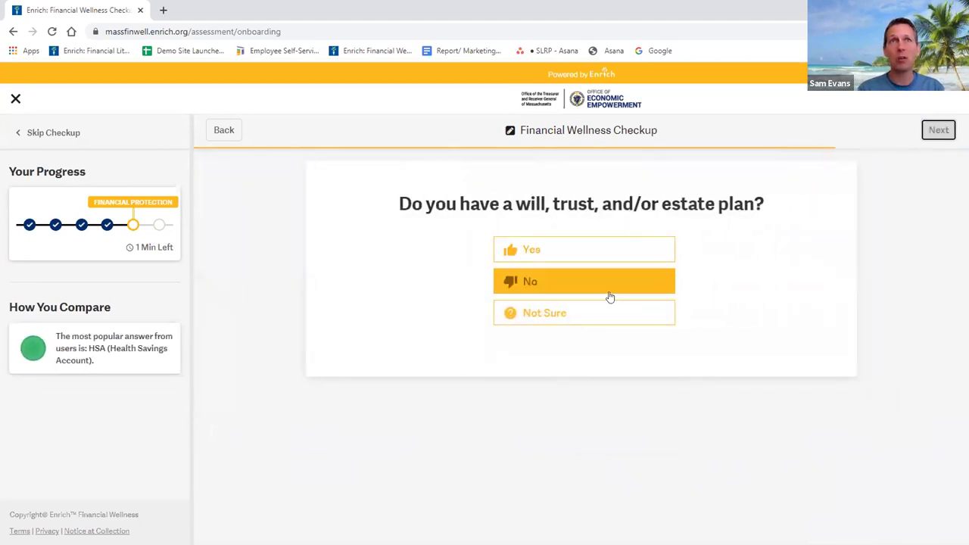
Answer No to having a will, trust or estate plan, and leave the optional personal finance help question blank.
click(579, 283)
click(939, 132)
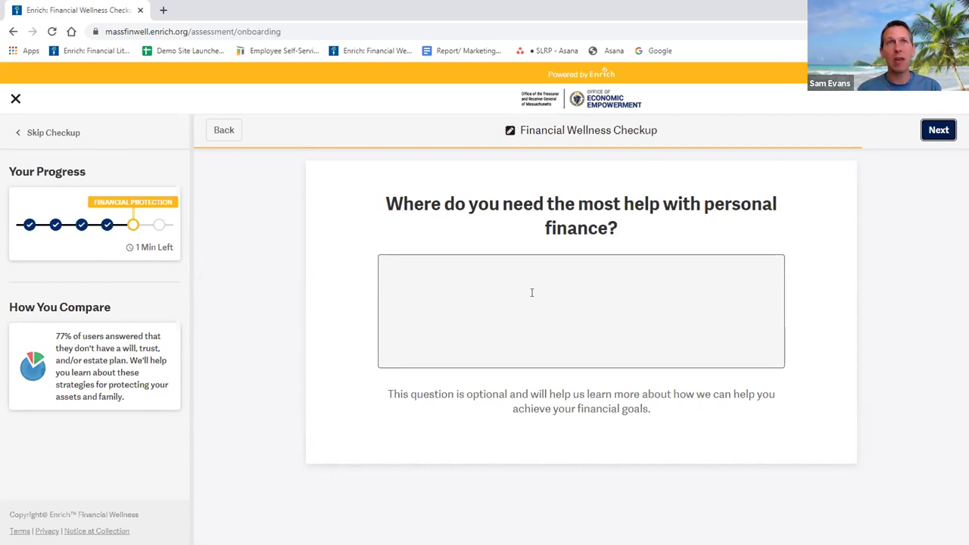
click(927, 130)
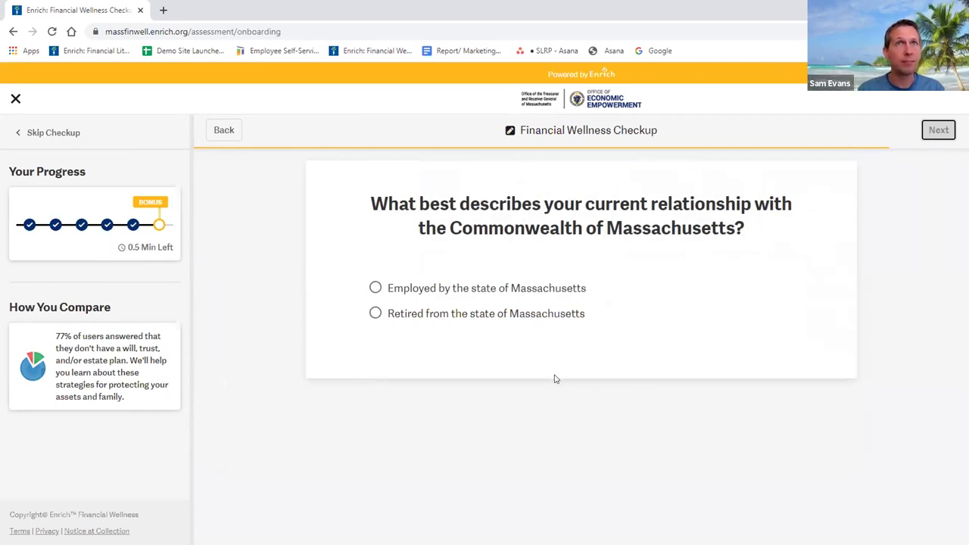
Submit Employed by the state of Massachusetts as the current relationship and answer Yes to having a SMART plan.
click(375, 289)
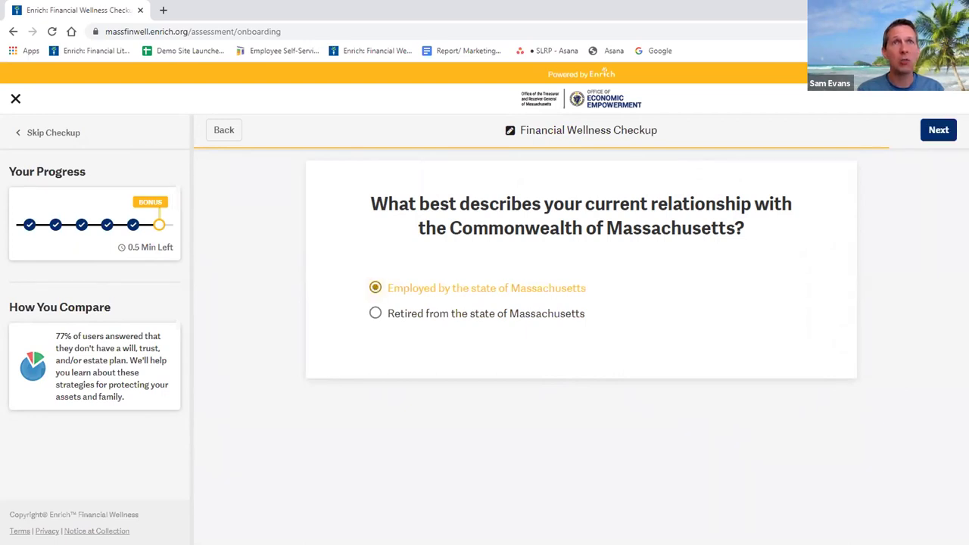
click(938, 131)
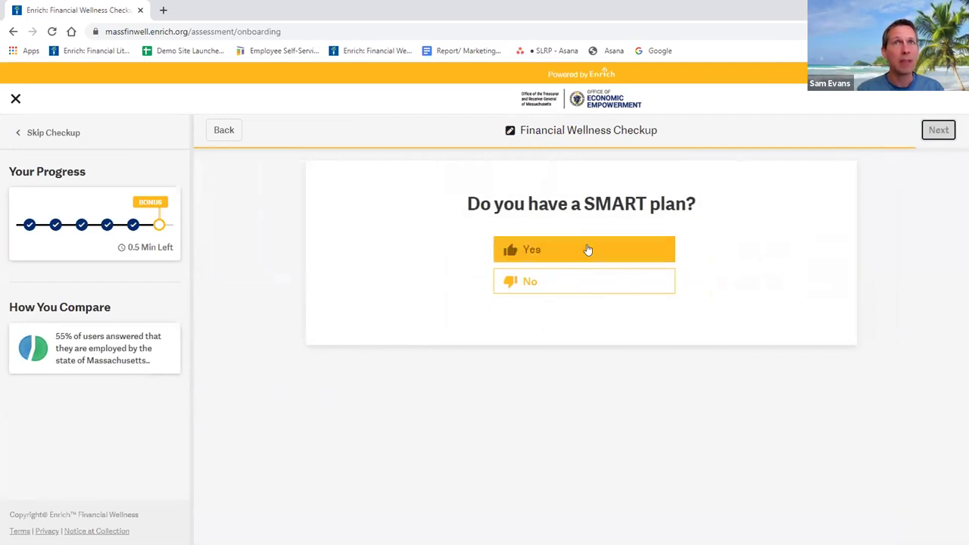
click(587, 249)
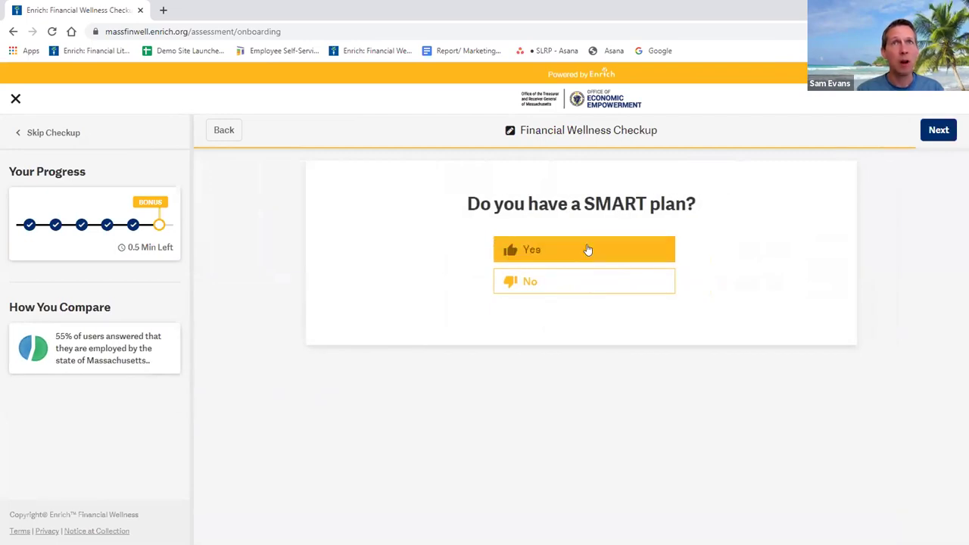
click(936, 131)
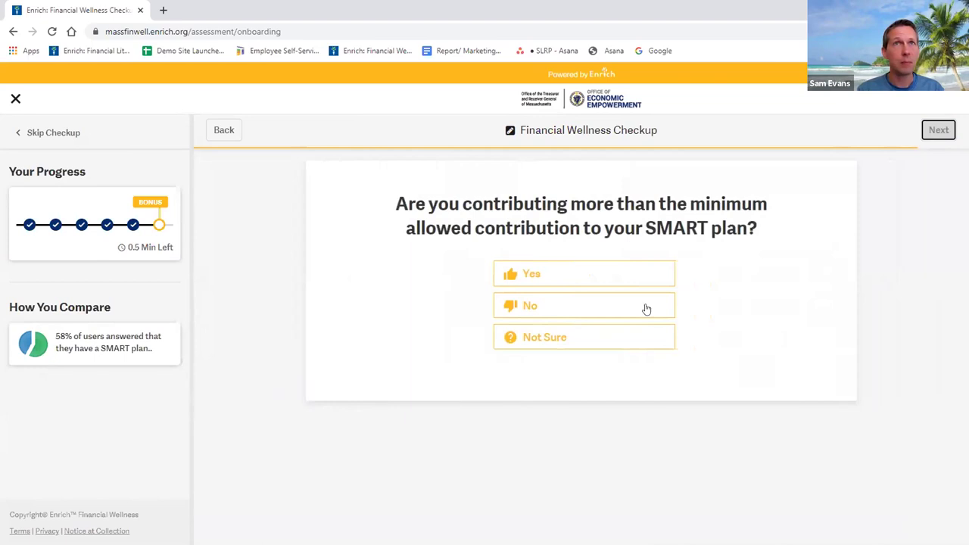
Answer No to contributing above the SMART plan minimum, and finish the checkup by choosing the BabySteps savings account for children's education.
click(588, 307)
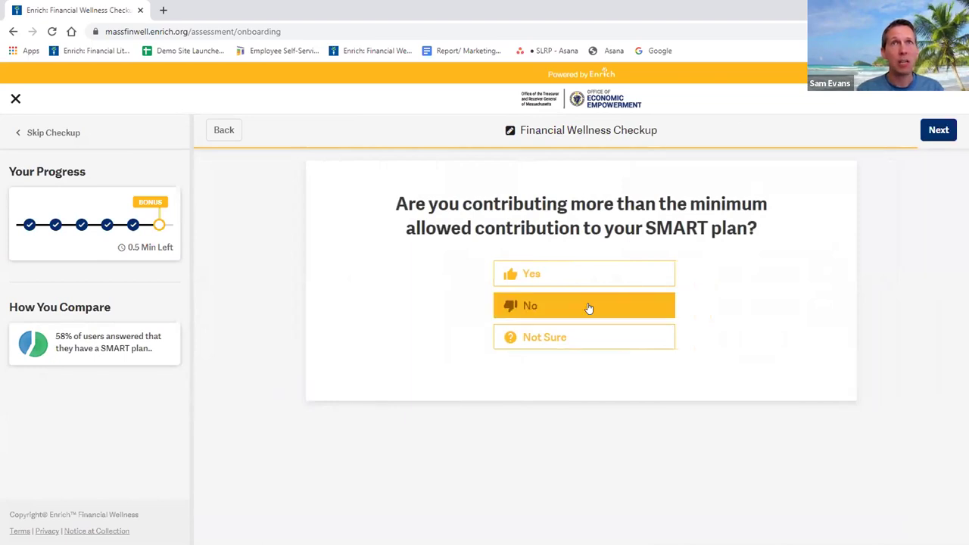
click(942, 131)
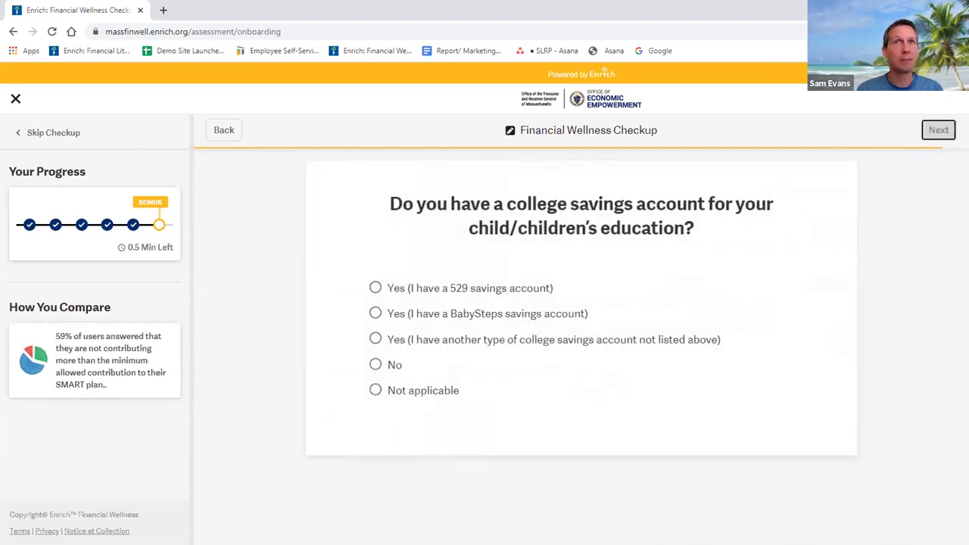
click(375, 313)
click(945, 131)
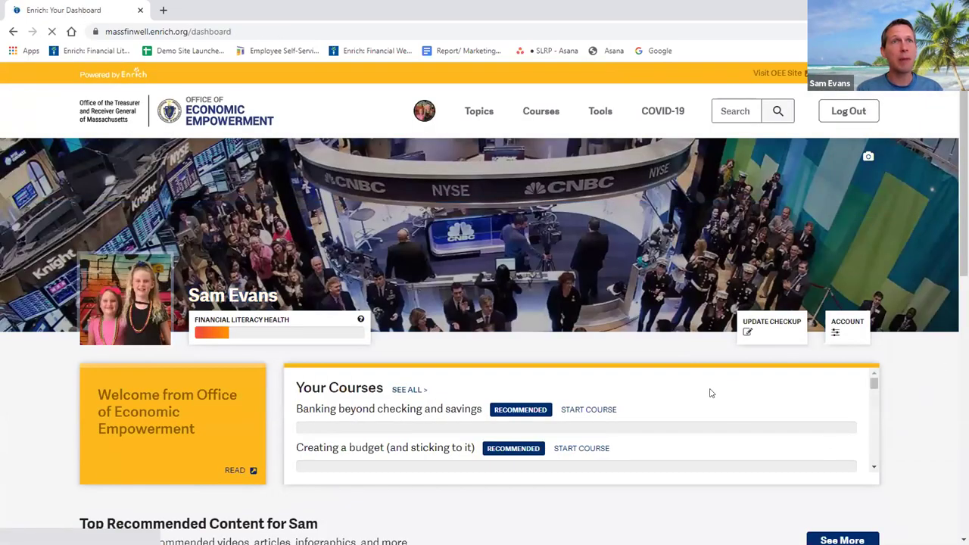
Look over the recommended courses and top recommended content on the personalized dashboard.
scroll(908, 374, down, 3)
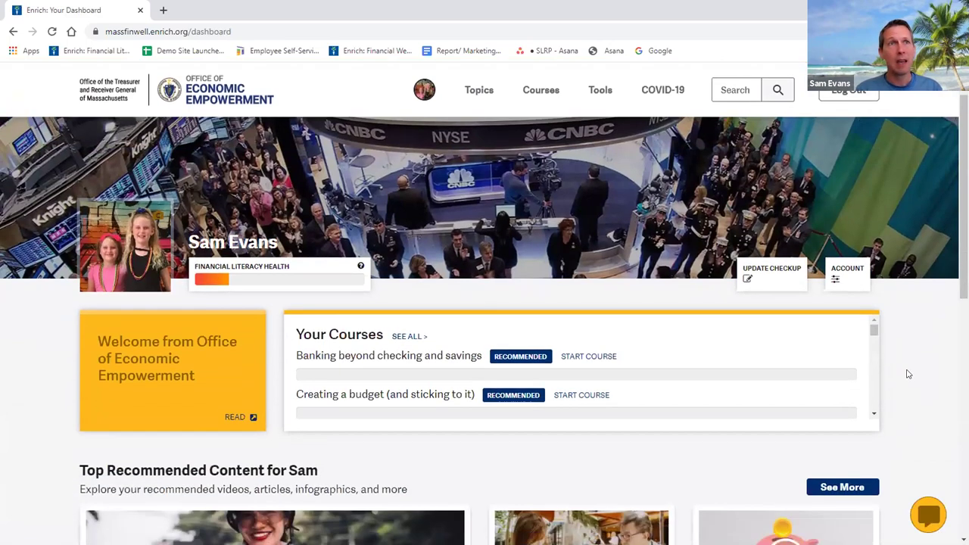
scroll(908, 374, down, 2)
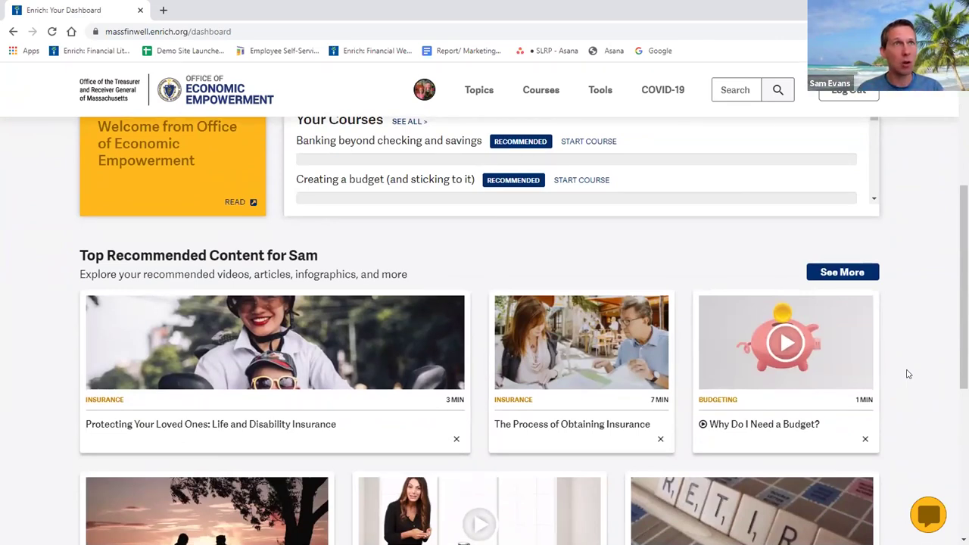
scroll(908, 374, down, 1)
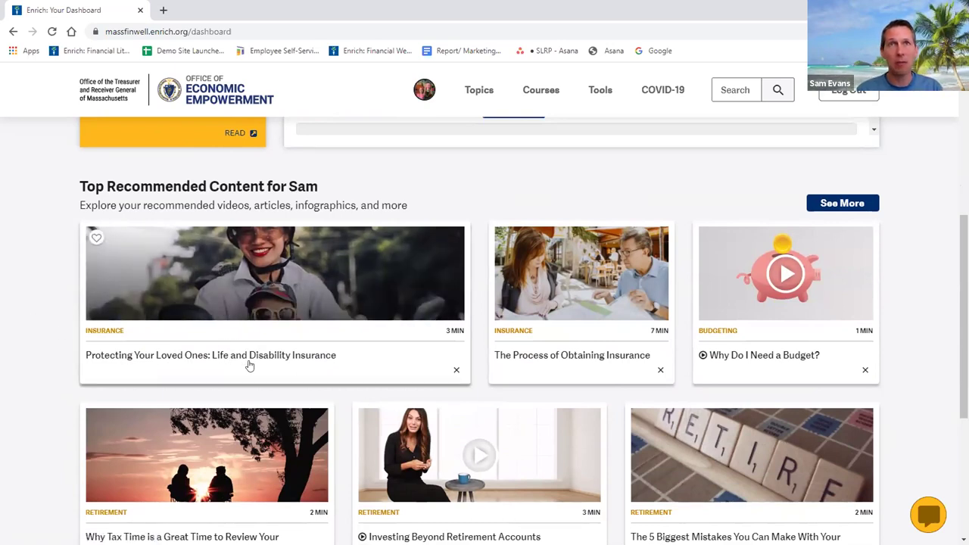
Review the remaining top recommended content and the Your Reports charts for viewed content and course progress on the dashboard.
scroll(678, 360, down, 2)
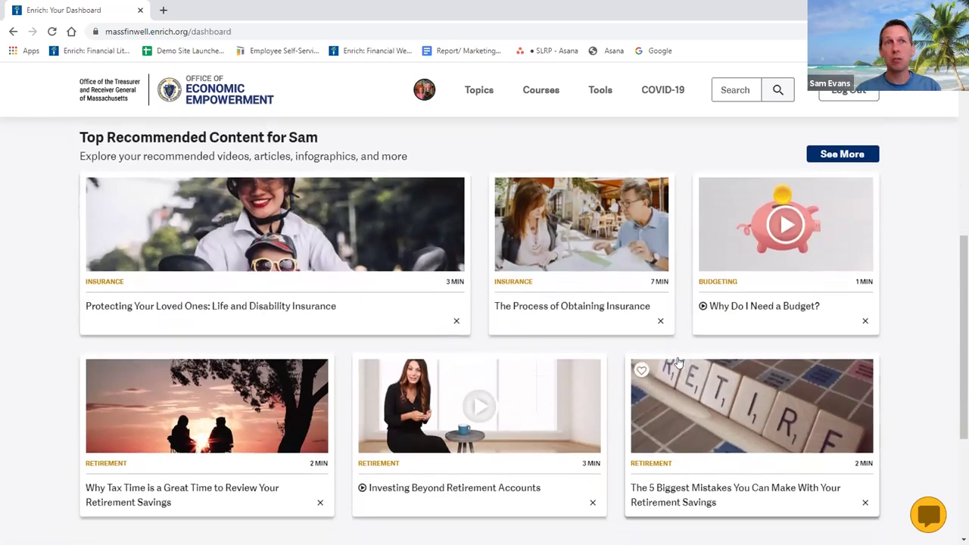
scroll(677, 360, down, 3)
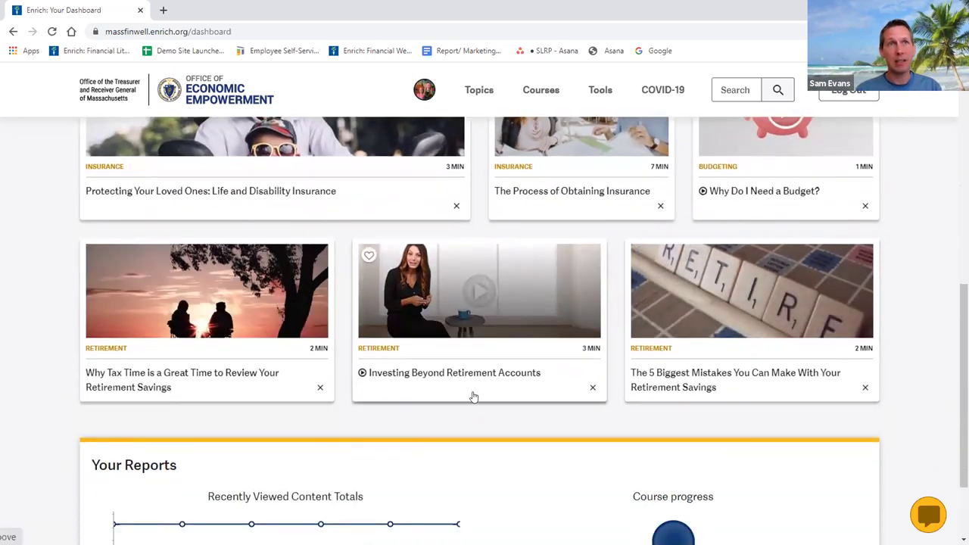
scroll(465, 405, down, 2)
scroll(464, 404, down, 2)
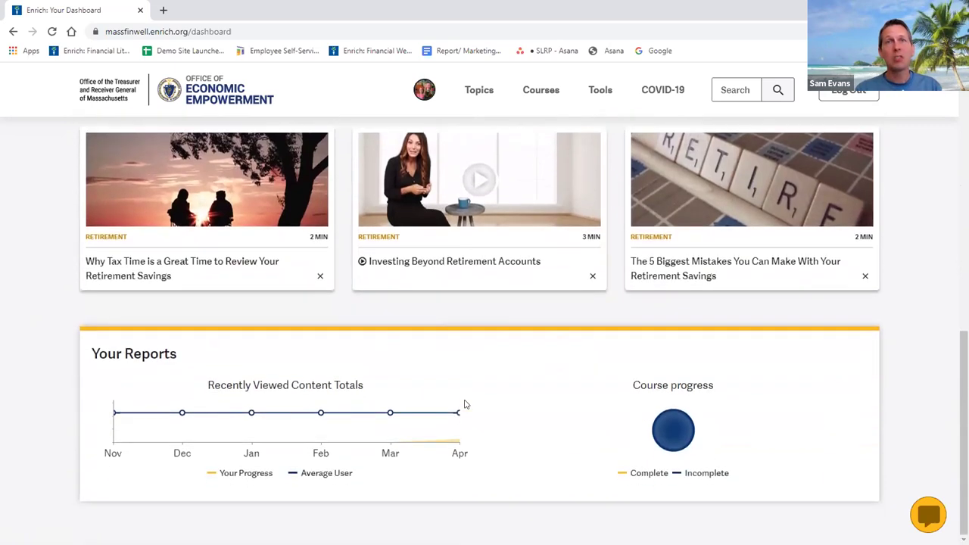
scroll(913, 340, up, 3)
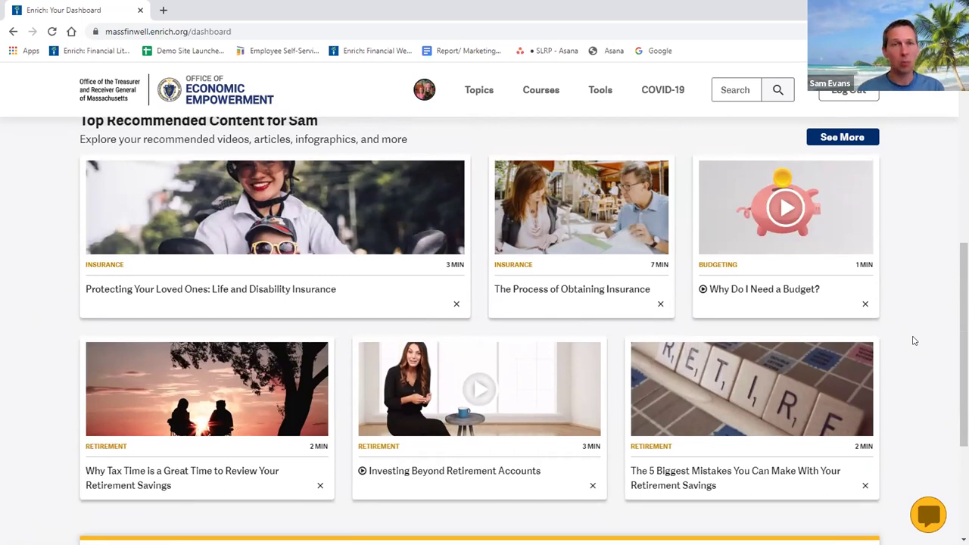
Look through the recommended courses in the dashboard's Your Courses list.
scroll(913, 341, up, 4)
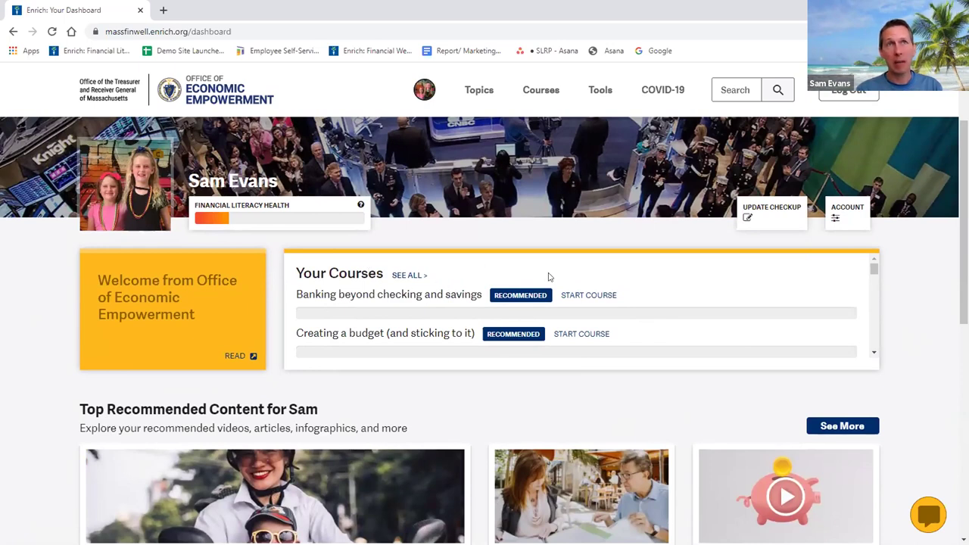
scroll(567, 327, down, 1)
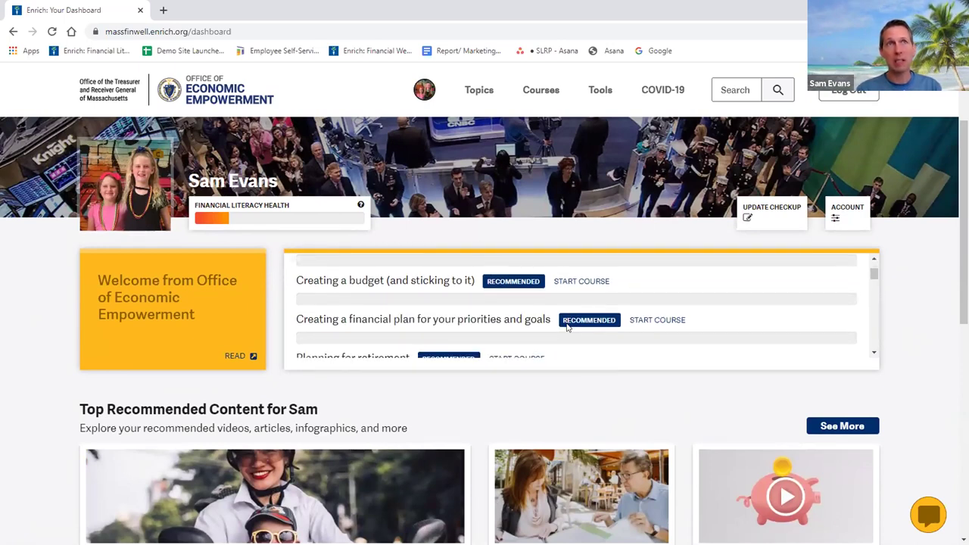
scroll(567, 327, down, 1)
scroll(580, 310, down, 1)
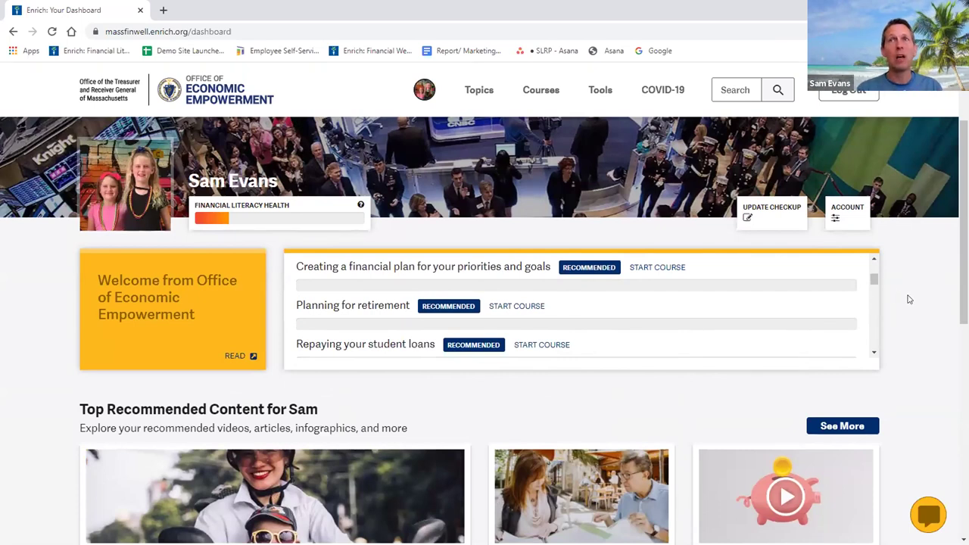
Open the Topics page from the dashboard.
scroll(908, 300, up, 2)
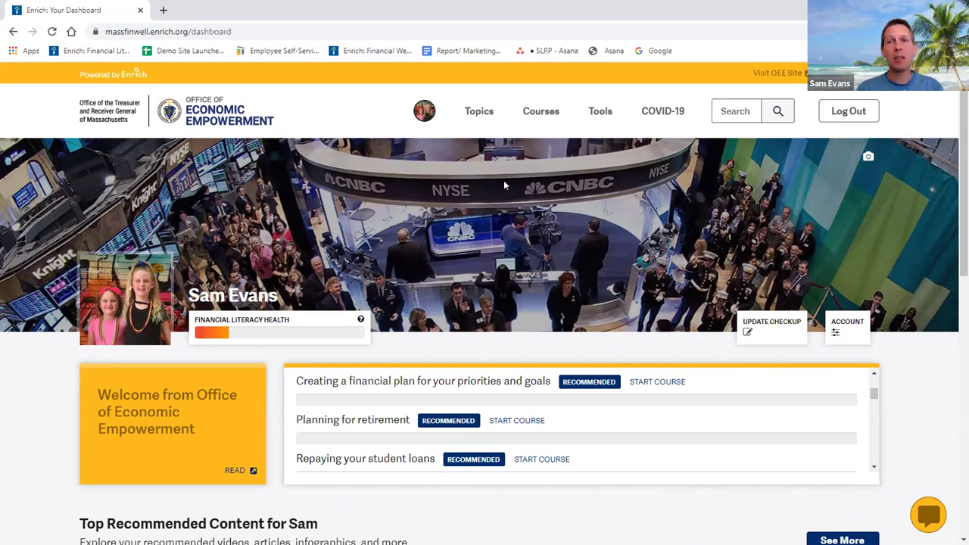
click(478, 113)
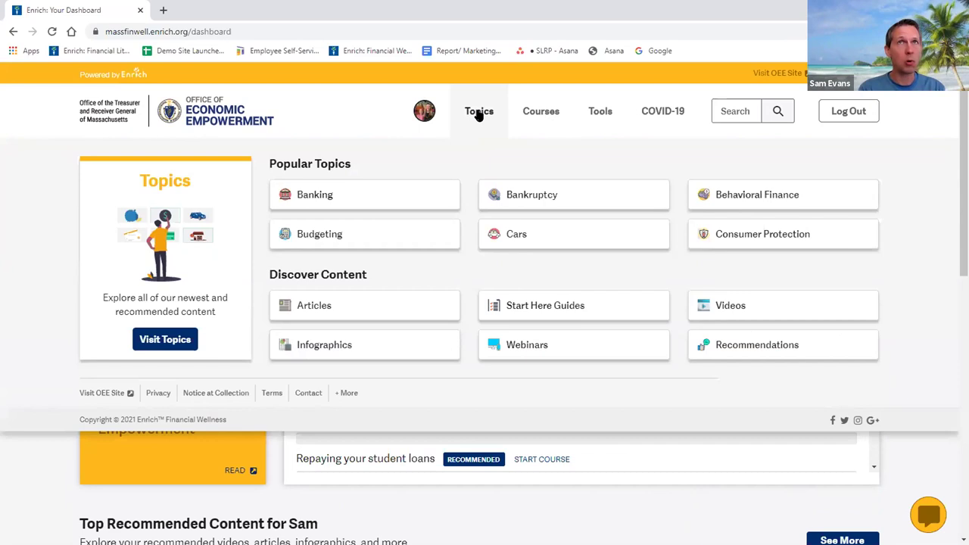
click(478, 113)
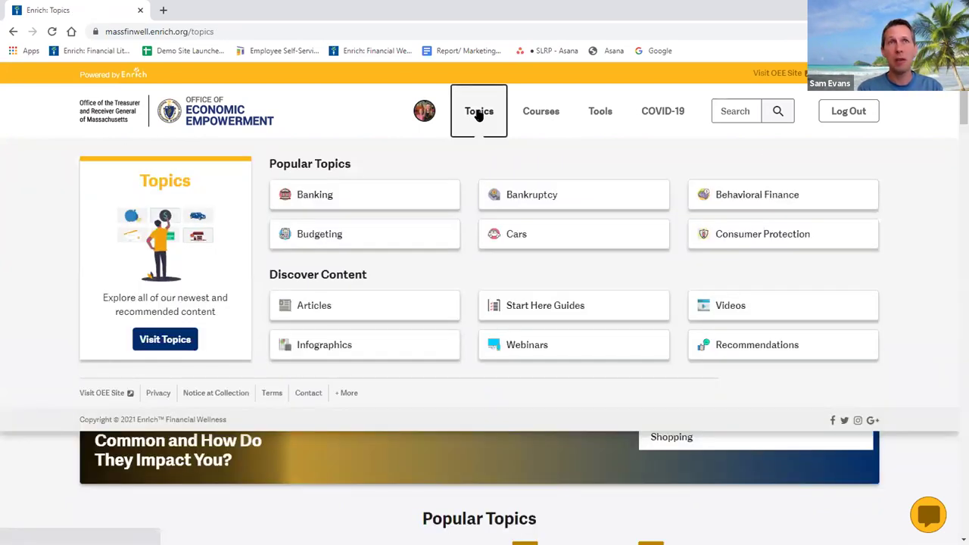